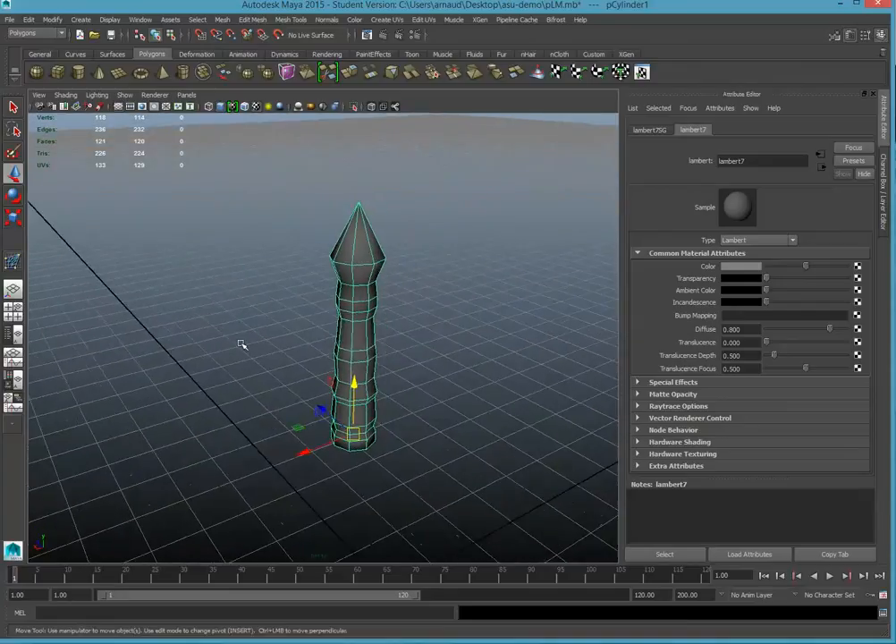
# Apply a cylindrical UV projection to the selected trunk-like cylinder mesh.
pyautogui.scroll(-3, 313, 374)
pyautogui.scroll(2, 312, 373)
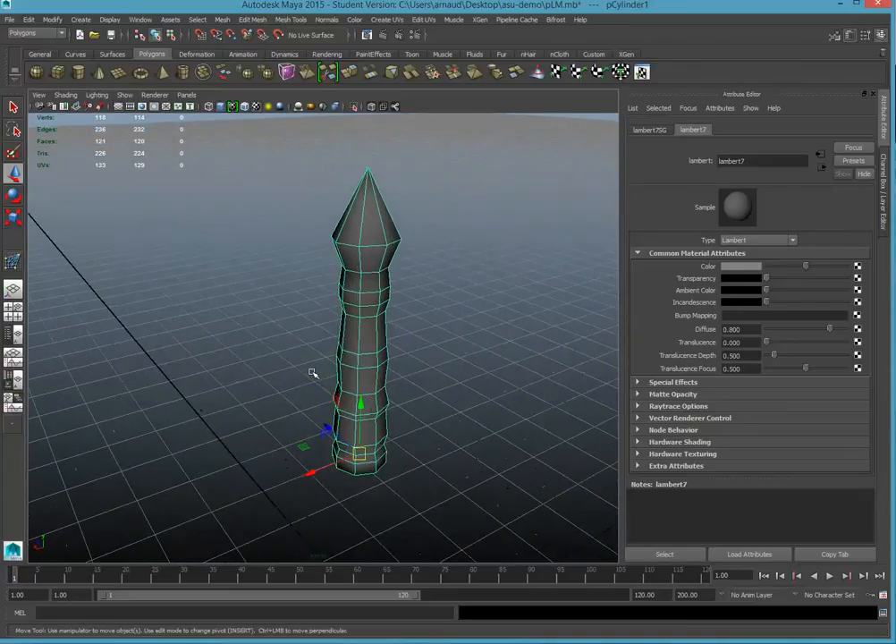
pyautogui.keyDown('alt'); pyautogui.moveTo(458, 345); pyautogui.dragTo(416, 294); pyautogui.keyUp('alt')
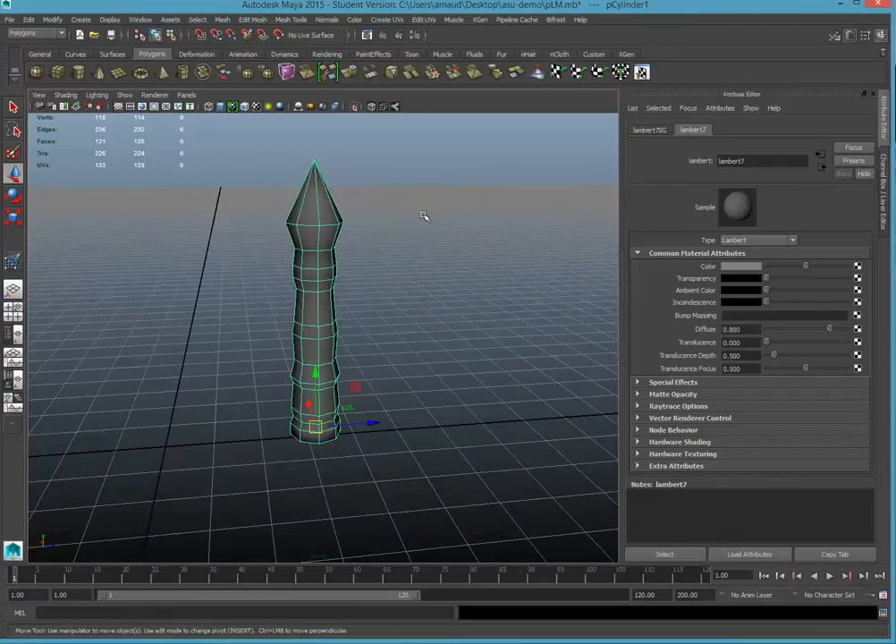
pyautogui.scroll(-1, 427, 197)
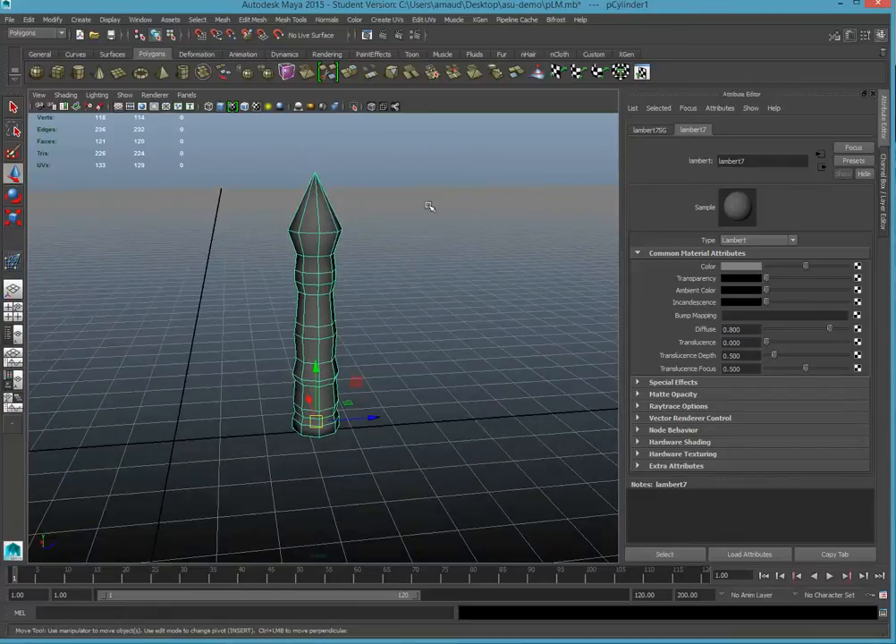
pyautogui.keyDown('alt'); pyautogui.moveTo(423, 242); pyautogui.dragTo(399, 214); pyautogui.keyUp('alt')
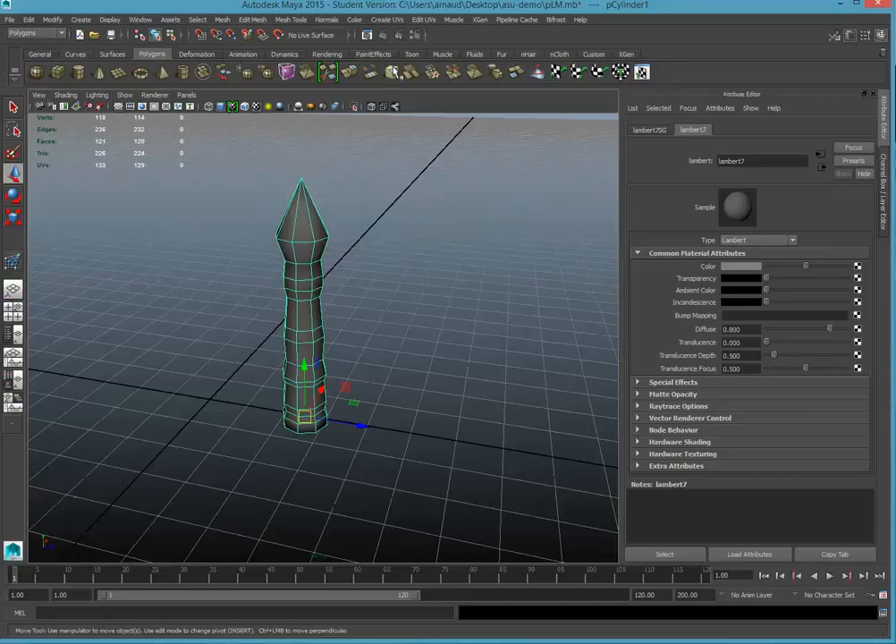
pyautogui.click(388, 20)
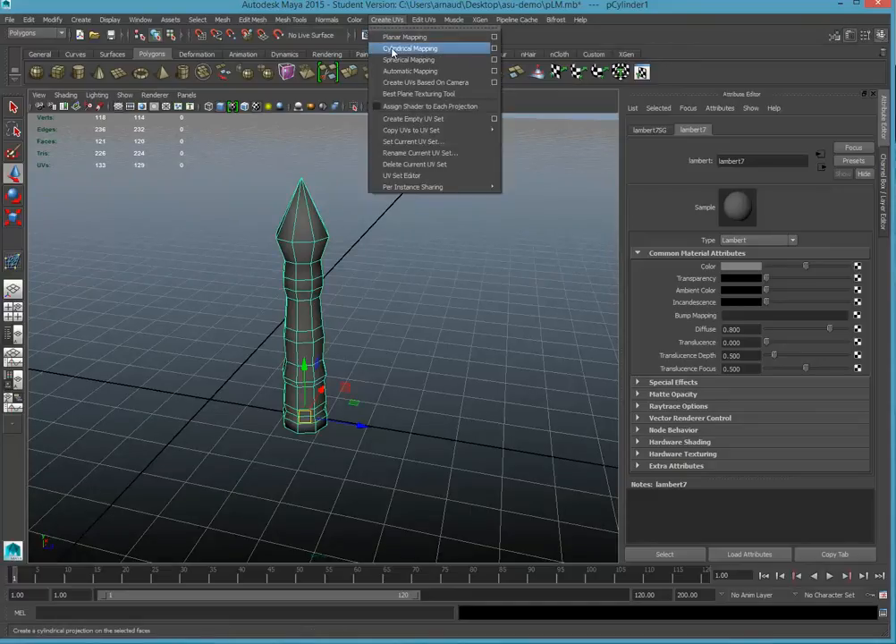
pyautogui.click(391, 49)
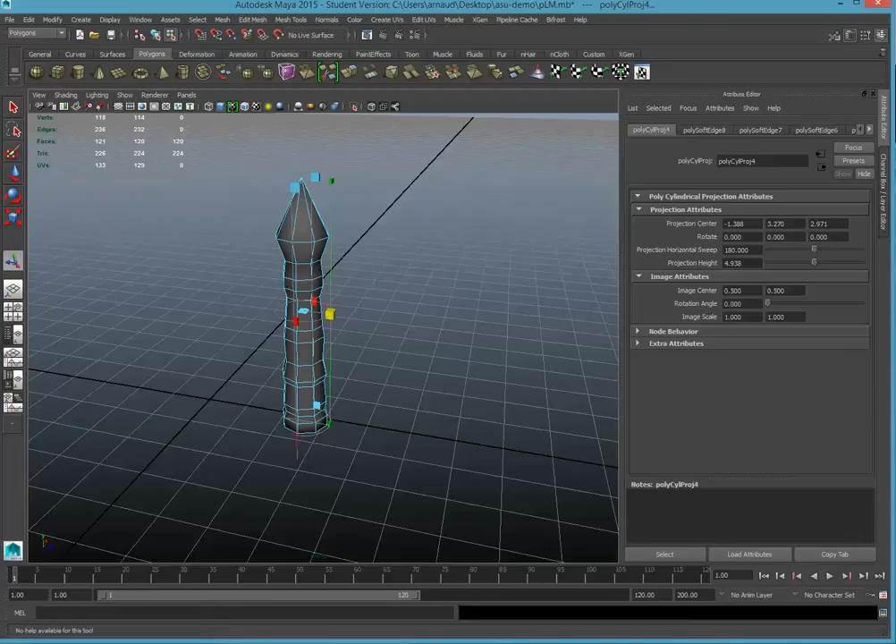
# Open the UV Texture Editor and examine how the cylindrical projection laid out the mesh's UVs.
pyautogui.click(642, 73)
pyautogui.moveTo(717, 87); pyautogui.dragTo(376, 62)
pyautogui.scroll(-4, 443, 328)
pyautogui.moveTo(358, 341); pyautogui.dragTo(373, 321)
pyautogui.moveTo(444, 323); pyautogui.dragTo(367, 327)
pyautogui.moveTo(310, 58); pyautogui.dragTo(590, 56)
# Assign a new Lambert material to the whole cylinder mesh and connect a Checker texture to its color.
pyautogui.moveTo(304, 237); pyautogui.dragTo(367, 215, button='right')
pyautogui.keyDown('alt'); pyautogui.moveTo(313, 234); pyautogui.dragTo(214, 236); pyautogui.keyUp('alt')
pyautogui.moveTo(214, 235); pyautogui.dragTo(292, 499, button='right')
pyautogui.click(821, 49)
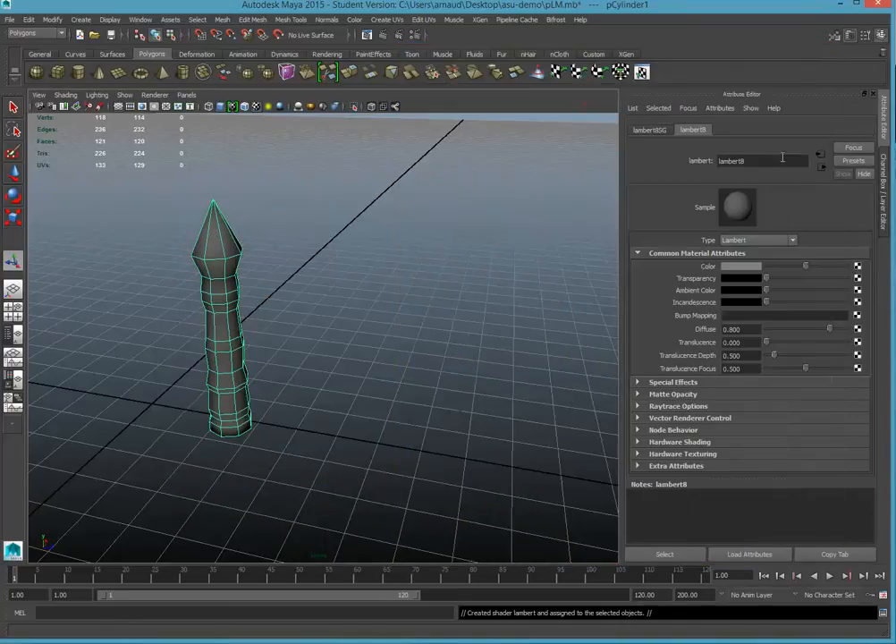
pyautogui.click(858, 267)
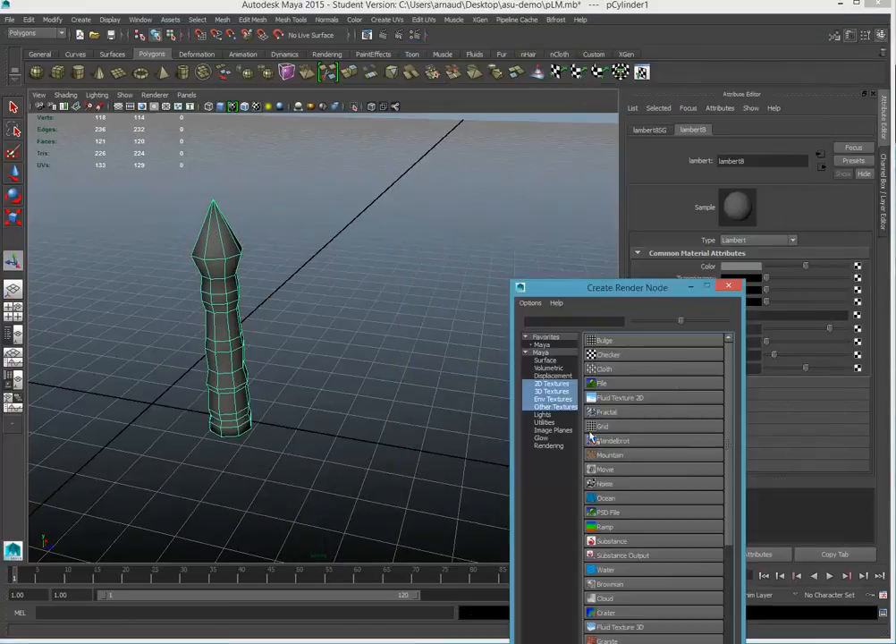
pyautogui.click(607, 363)
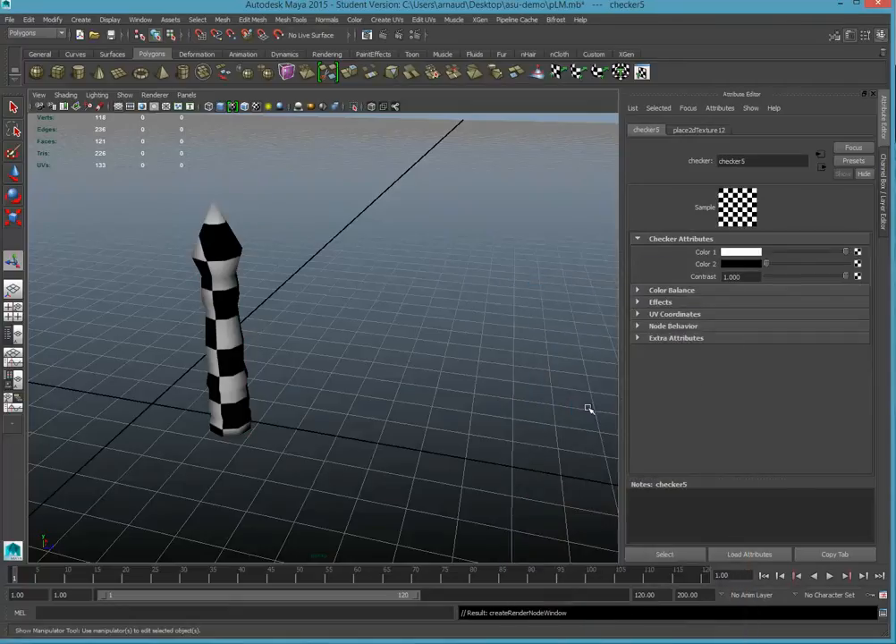
# Examine the checker pattern on the cylinder from another side and up close, with the mesh selected.
pyautogui.keyDown('alt'); pyautogui.moveTo(499, 280); pyautogui.dragTo(403, 301); pyautogui.keyUp('alt')
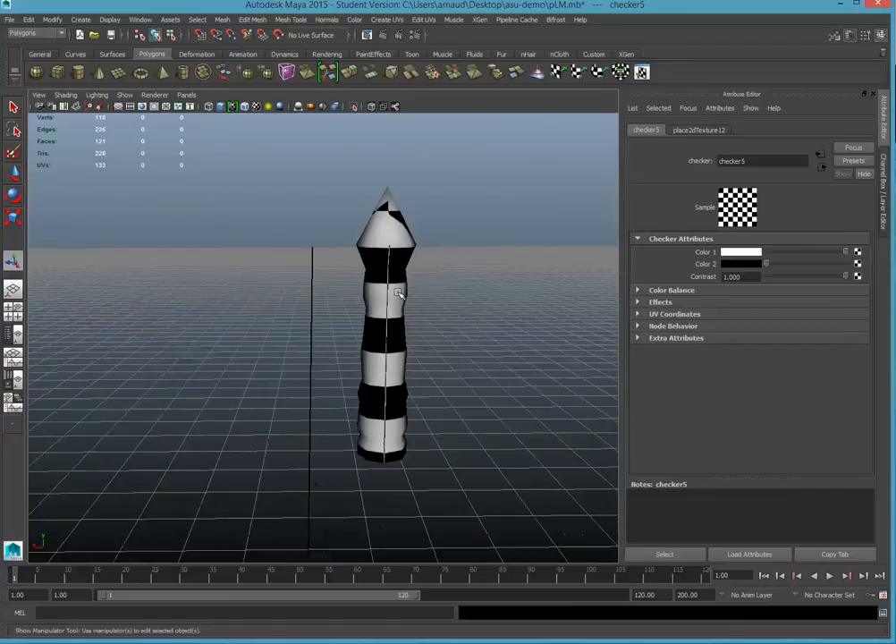
pyautogui.click(408, 317)
pyautogui.scroll(3, 410, 318)
pyautogui.scroll(6, 436, 303)
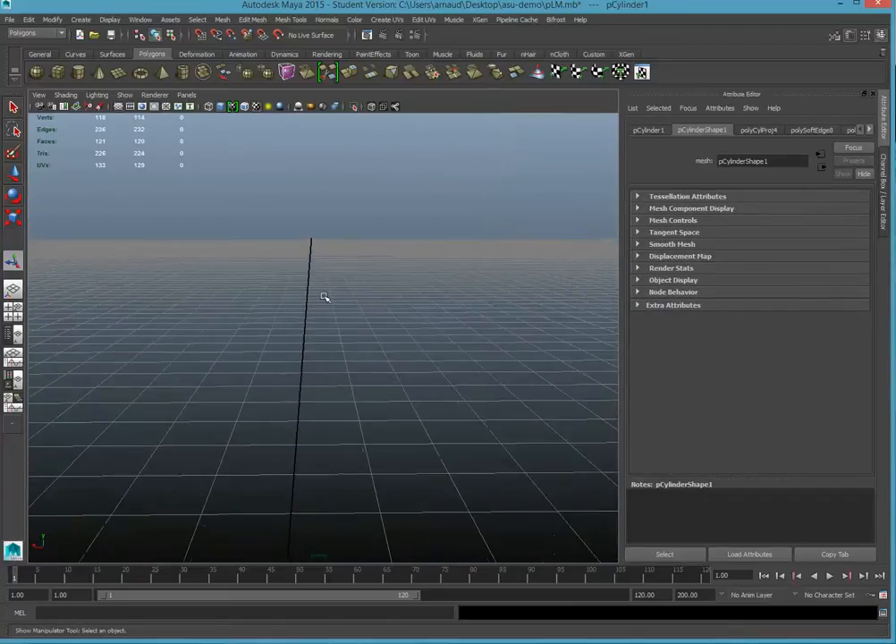
pyautogui.scroll(-5, 497, 312)
pyautogui.scroll(-5, 500, 313)
pyautogui.keyDown('alt'); pyautogui.moveTo(390, 247); pyautogui.dragTo(400, 310); pyautogui.keyUp('alt')
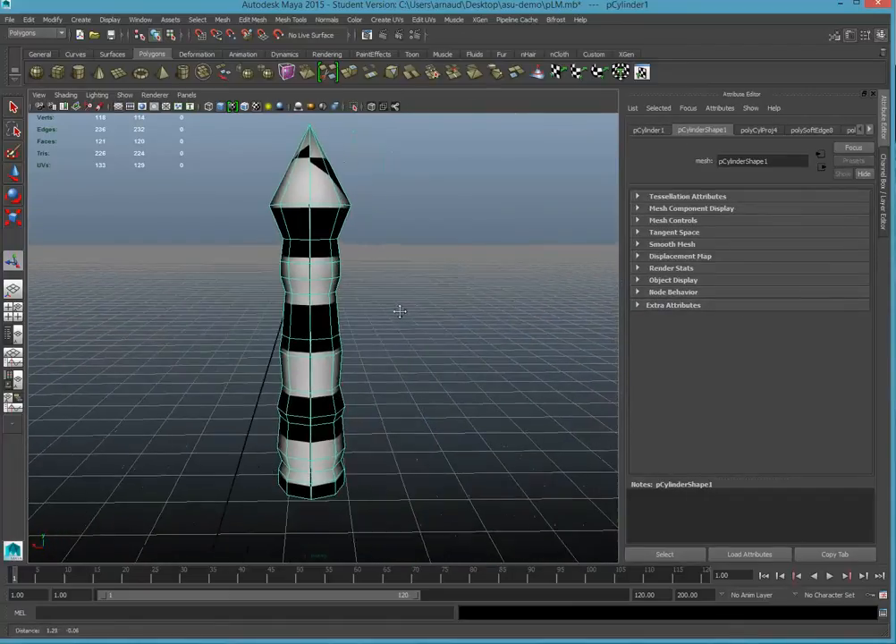
# Graph the network of the checkered lambert8 material in the Hypershade and select its 2D texture placement node.
pyautogui.click(141, 21)
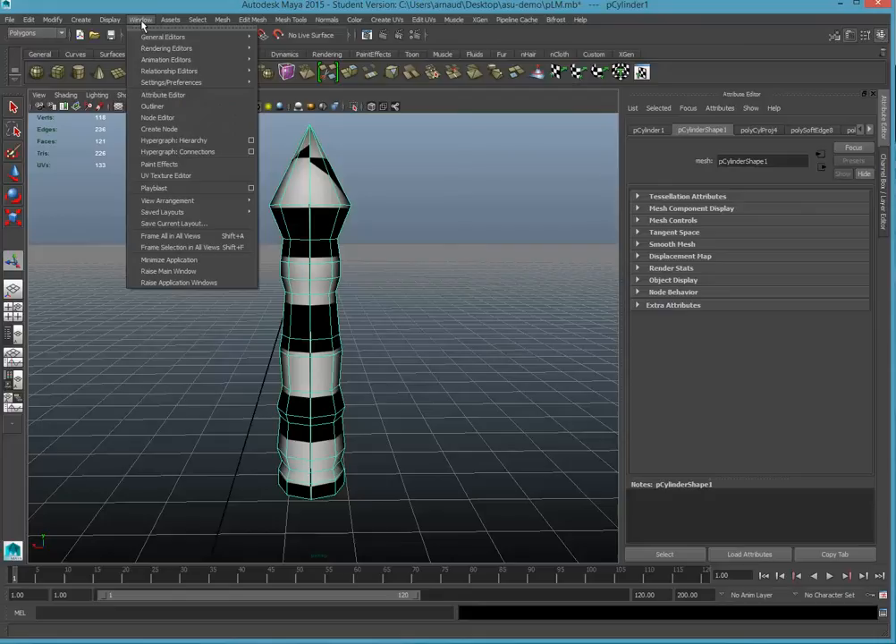
pyautogui.moveTo(149, 51)
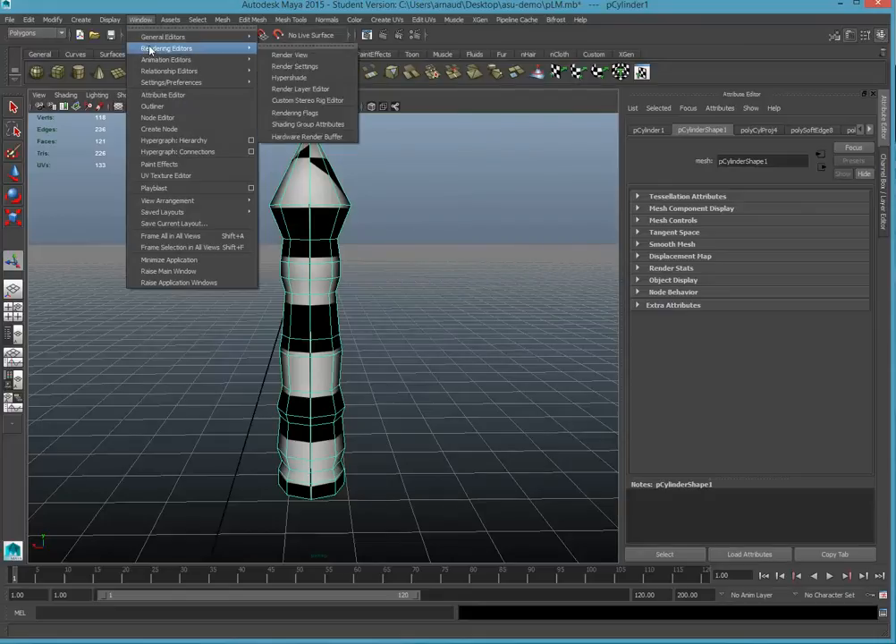
pyautogui.click(281, 81)
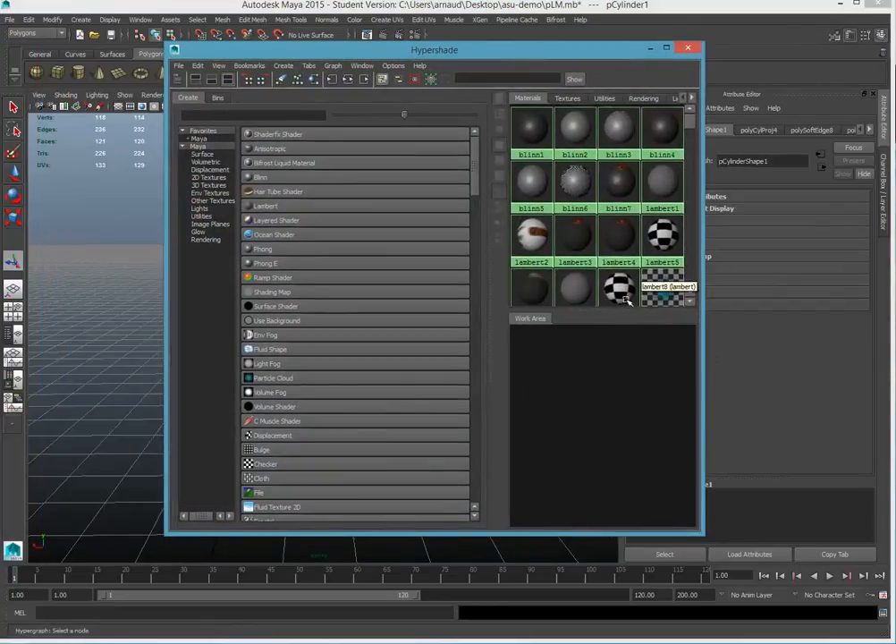
pyautogui.click(620, 287)
pyautogui.click(349, 79)
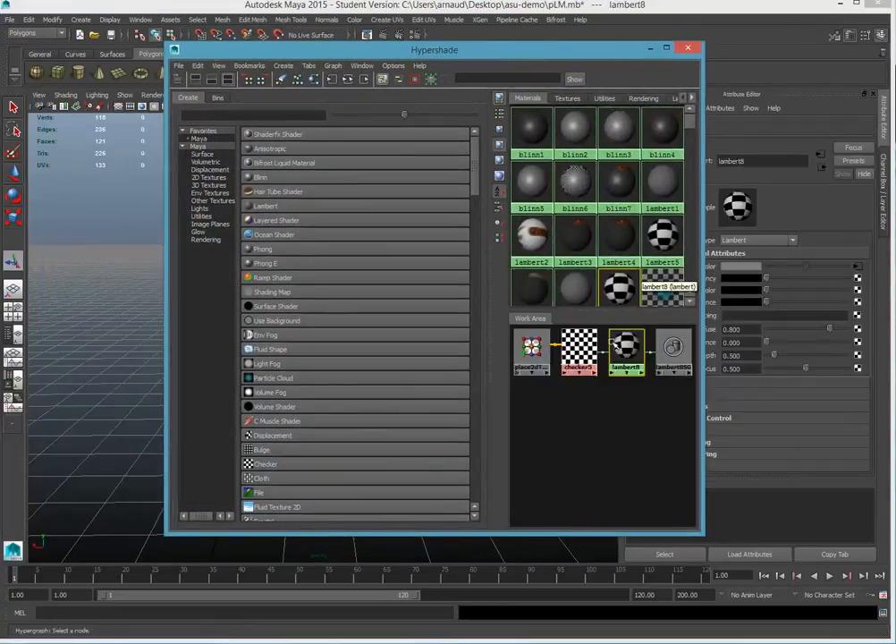
pyautogui.click(533, 351)
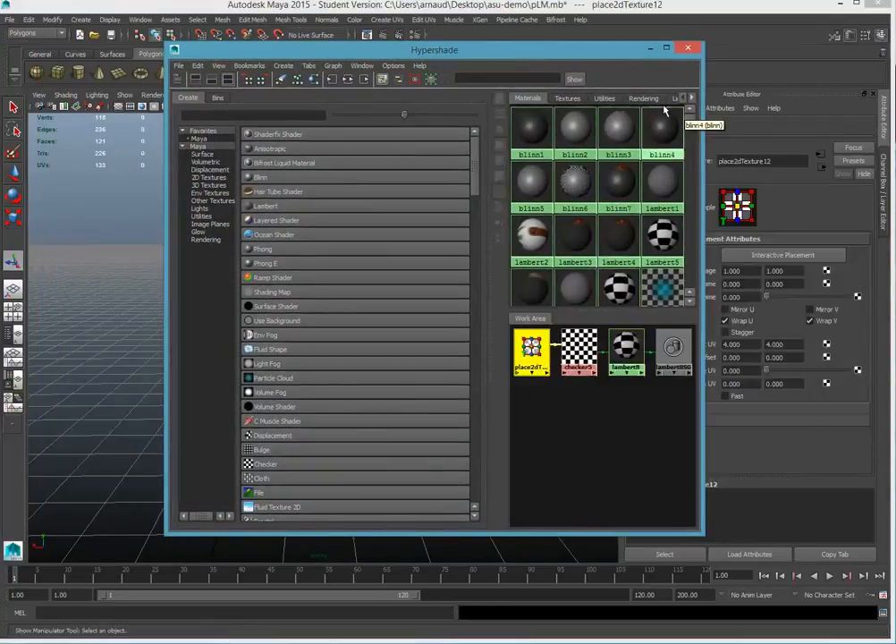
# Close the Hypershade and set the checker texture's Repeat UV to 50 in both directions.
pyautogui.click(688, 51)
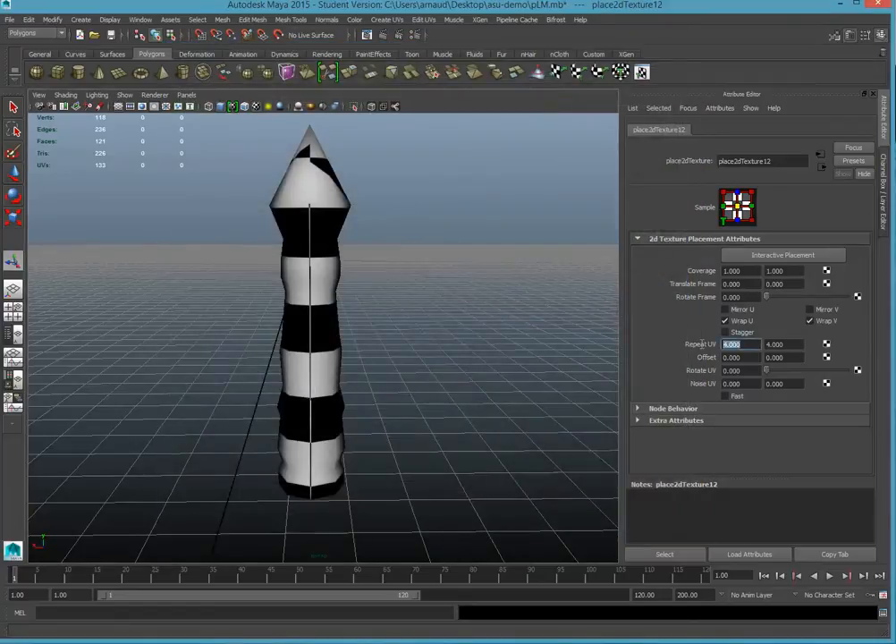
pyautogui.write('50')
pyautogui.press('Return')
pyautogui.doubleClick(784, 345)
pyautogui.write('5')
pyautogui.press('Return')
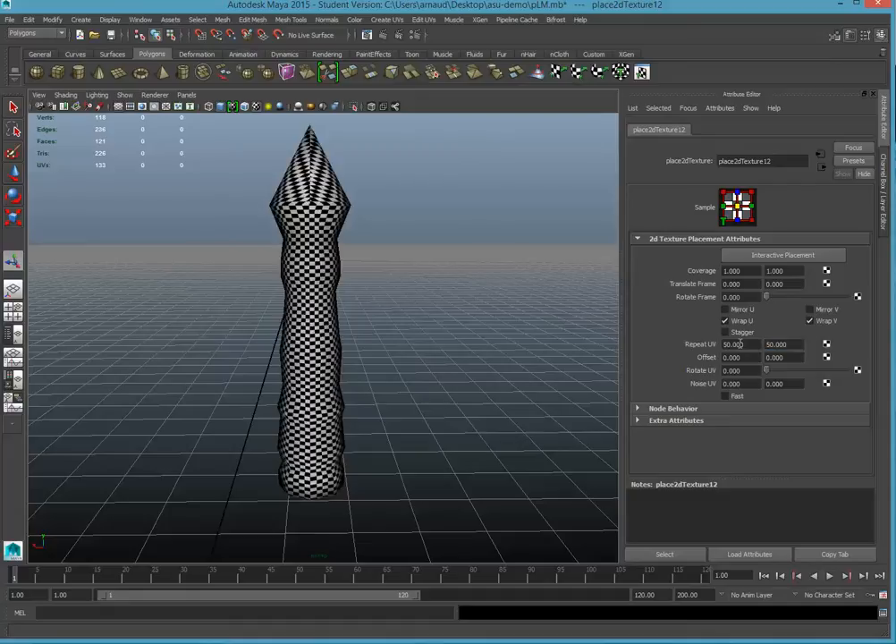
# Select the checkered cylinder mesh and show its UVs in the UV Texture Editor.
pyautogui.click(503, 296)
pyautogui.scroll(6, 312, 277)
pyautogui.scroll(-8, 271, 289)
pyautogui.keyDown('alt'); pyautogui.moveTo(278, 288); pyautogui.dragTo(379, 352); pyautogui.keyUp('alt')
pyautogui.click(329, 336)
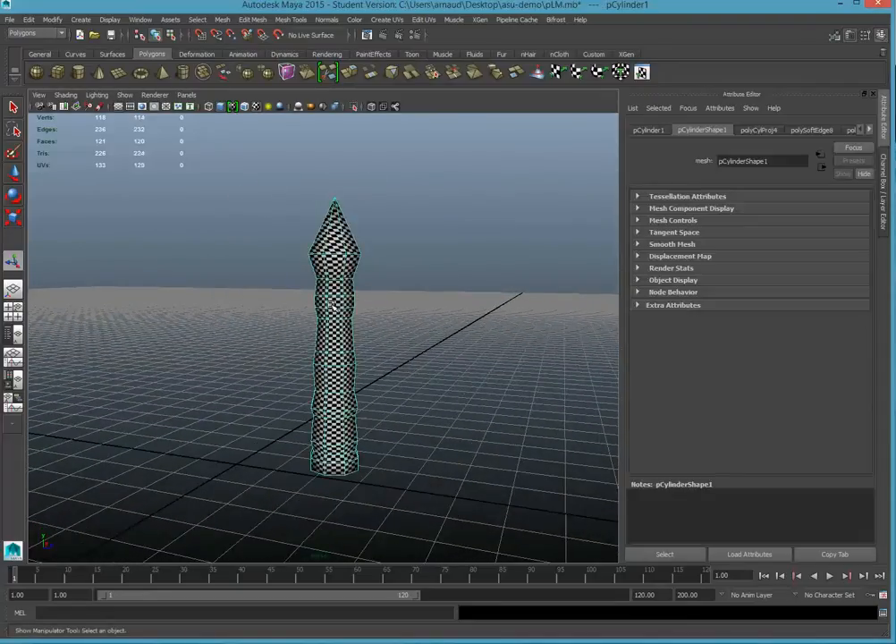
pyautogui.click(140, 20)
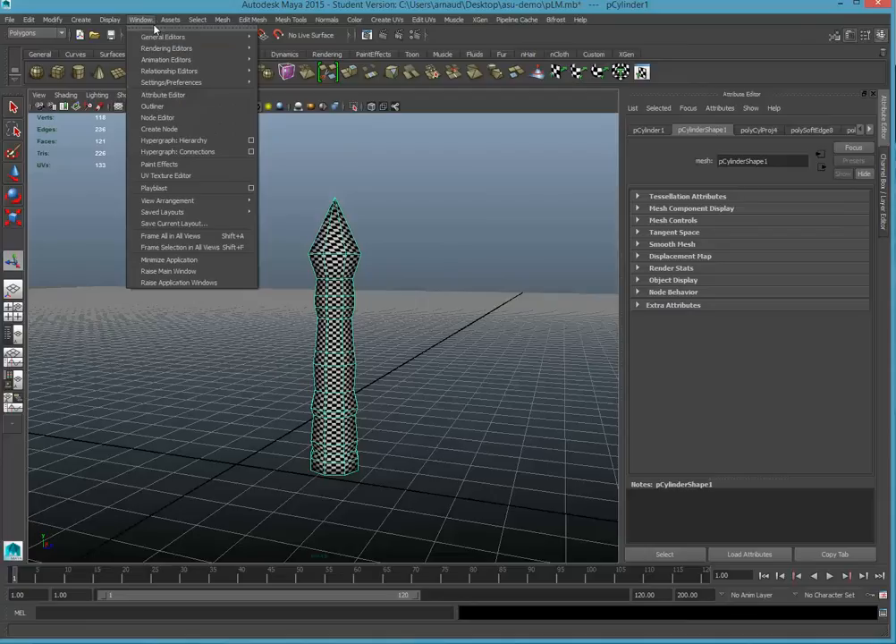
pyautogui.click(167, 176)
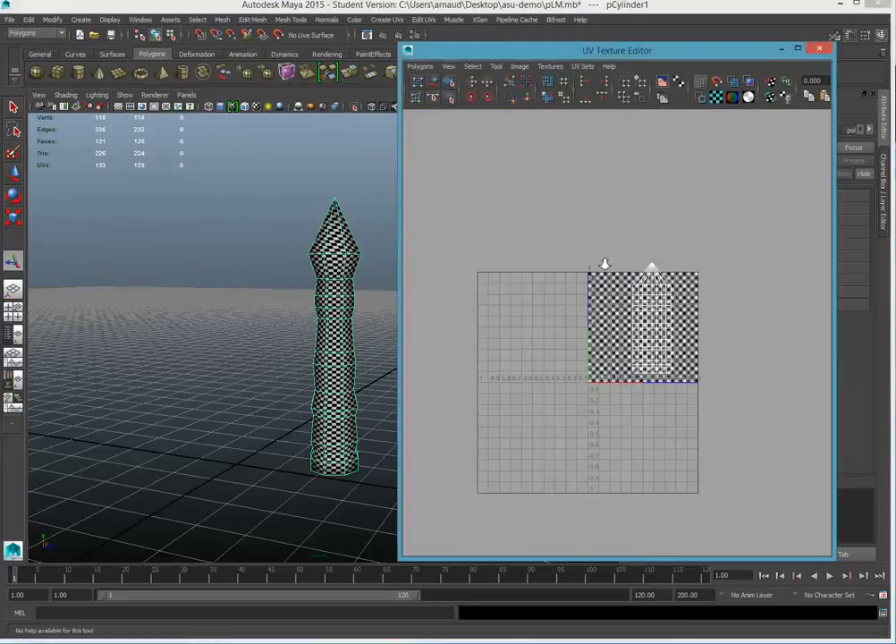
# Select all of the cylinder's UVs and move the shell into the lower-left corner of the 0–1 texture space.
pyautogui.scroll(2, 646, 274)
pyautogui.moveTo(682, 287); pyautogui.dragTo(640, 266, button='right')
pyautogui.moveTo(766, 202); pyautogui.dragTo(621, 432)
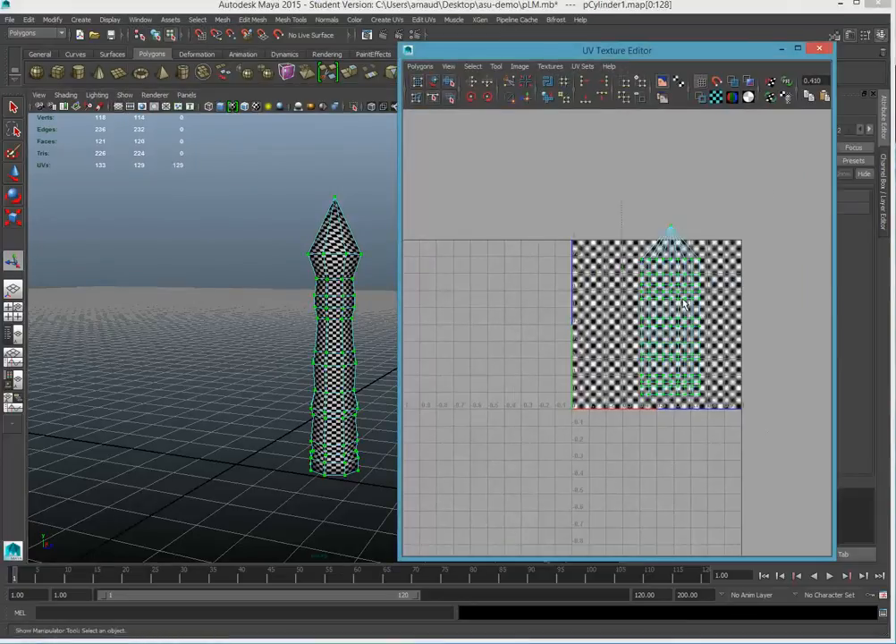
pyautogui.click(13, 172)
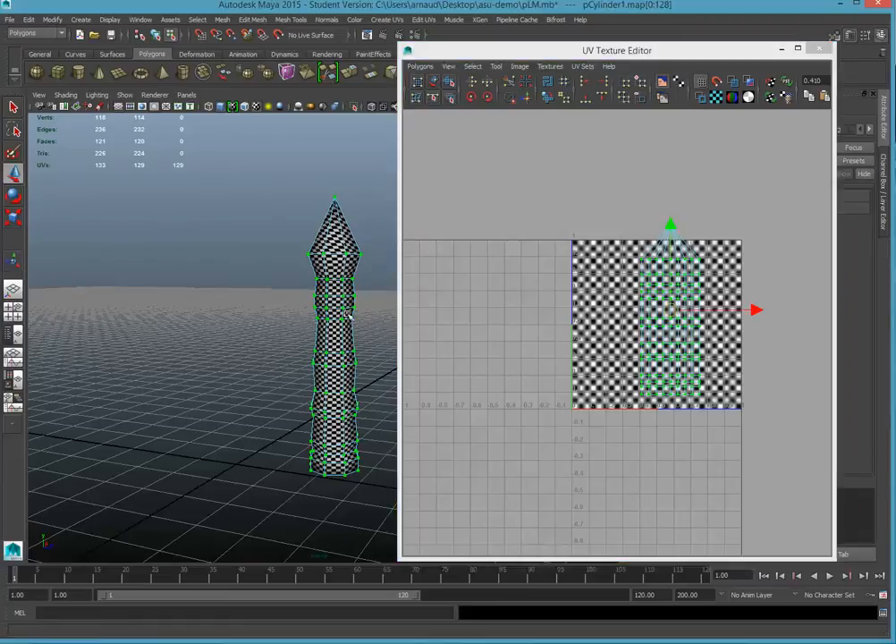
pyautogui.moveTo(671, 310); pyautogui.dragTo(608, 324)
# Scale the UV shell slightly, widening it horizontally within the 0–1 texture space, and deselect the UVs.
pyautogui.click(14, 217)
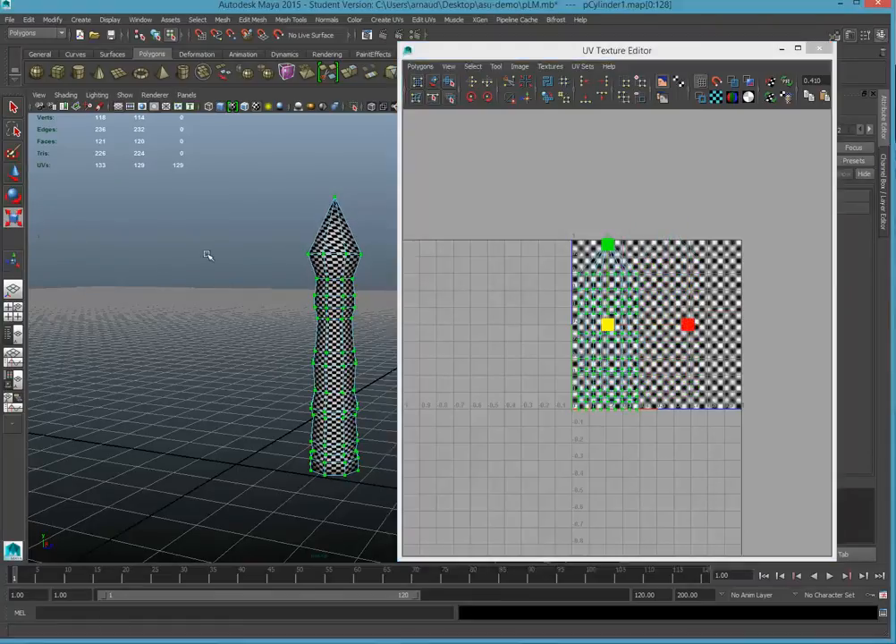
pyautogui.moveTo(612, 330); pyautogui.dragTo(609, 328)
pyautogui.moveTo(686, 329); pyautogui.dragTo(706, 326)
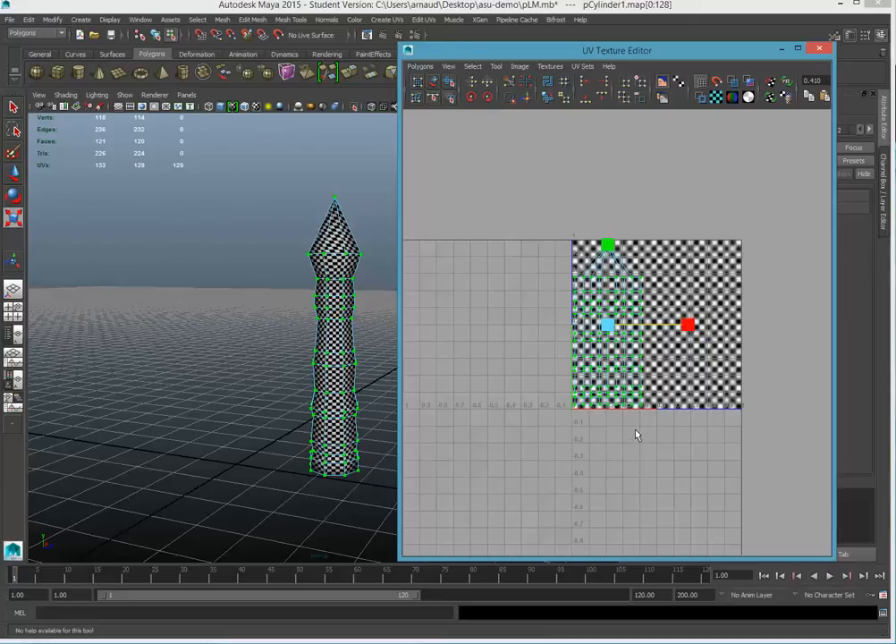
pyautogui.click(497, 298)
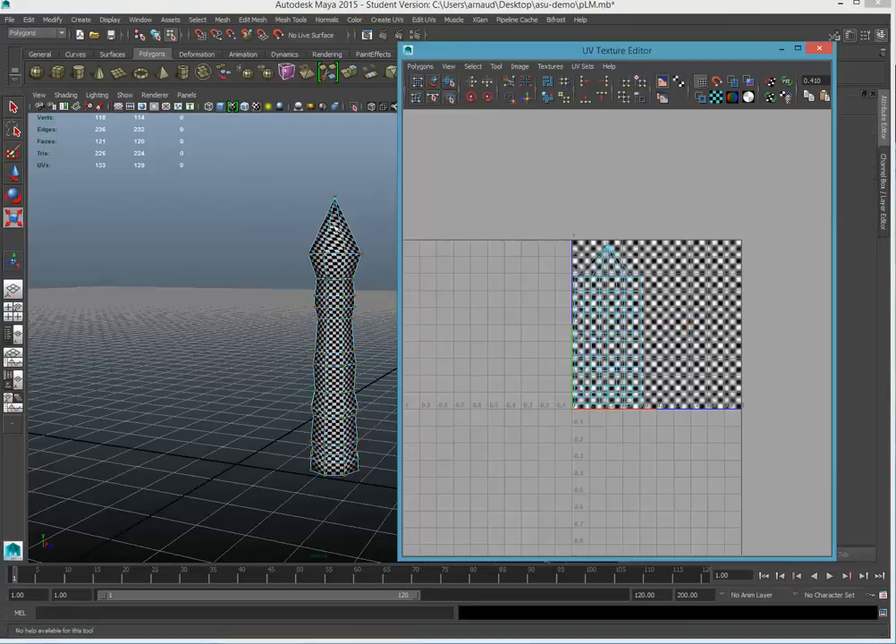
# Return the cylinder to object mode, select it, and open the UV Snapshot options.
pyautogui.rightClick(340, 228)
pyautogui.moveTo(332, 230); pyautogui.dragTo(365, 216, button='right')
pyautogui.click(340, 234)
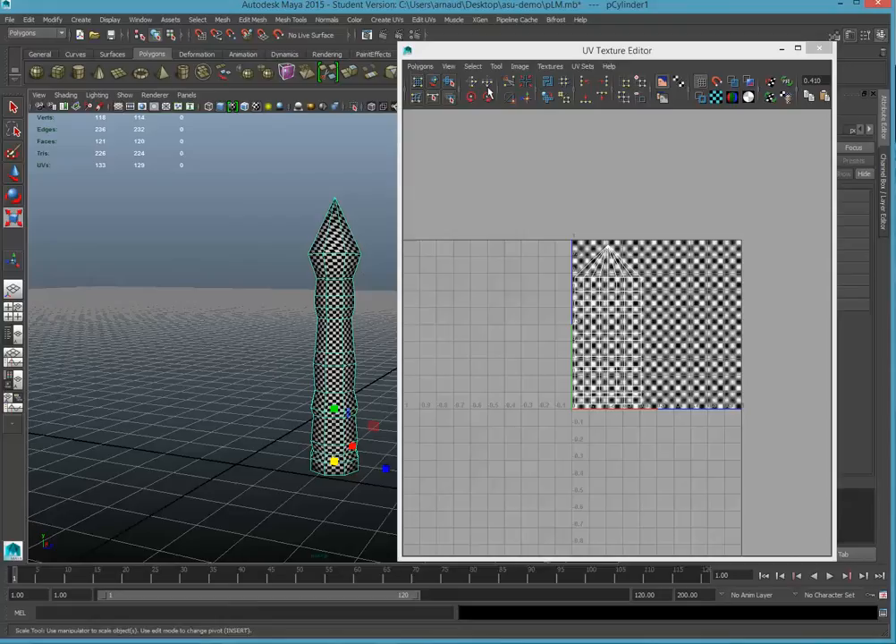
pyautogui.click(419, 67)
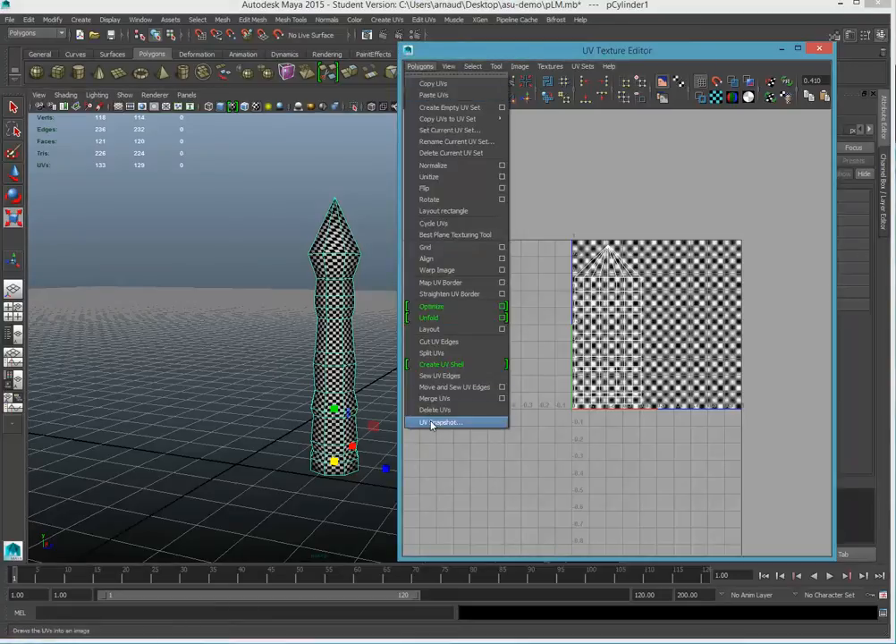
pyautogui.click(440, 421)
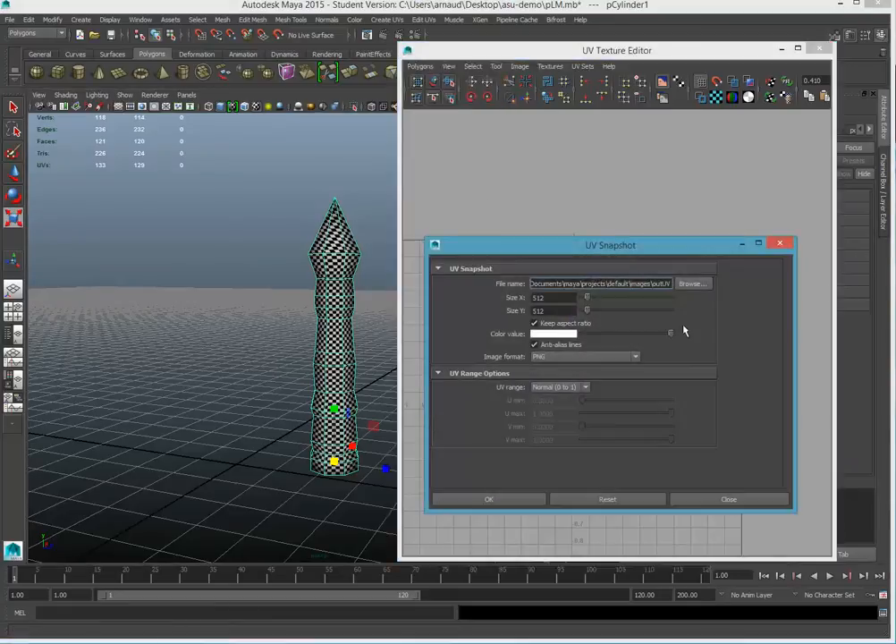
# Export the UV snapshot as a 512 × 512 PNG named "uvmap 111111" in the asu-demo folder.
pyautogui.click(693, 283)
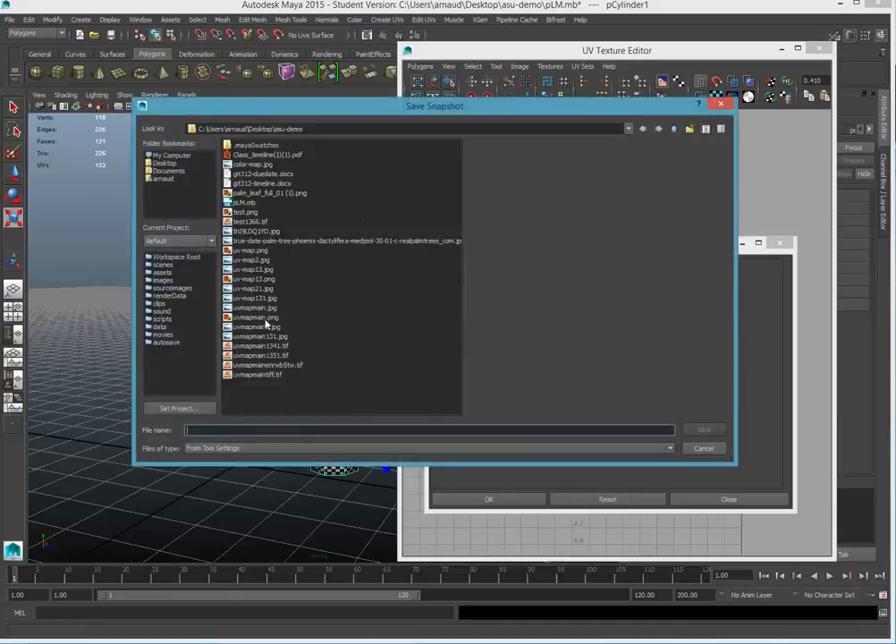
pyautogui.write('u')
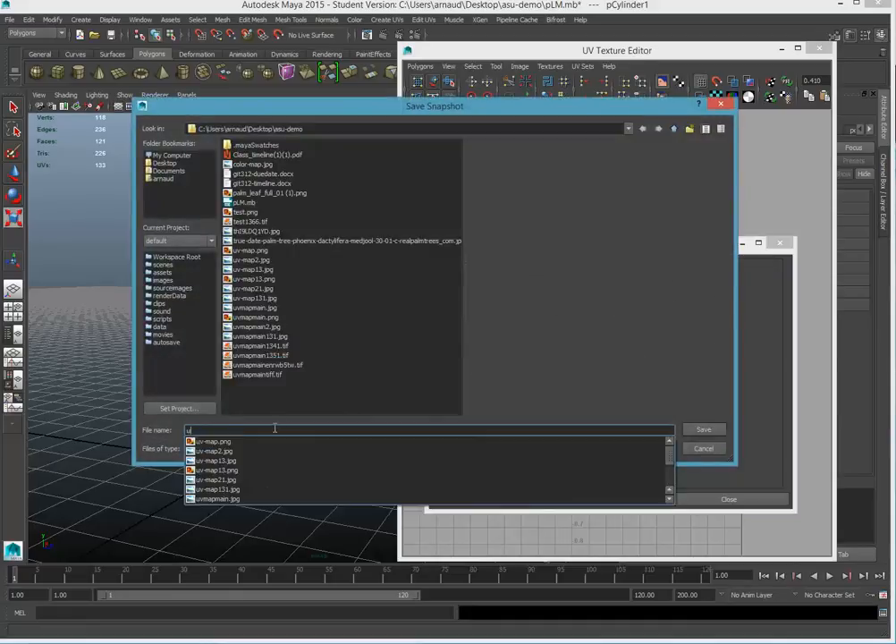
pyautogui.write('vmap 111111')
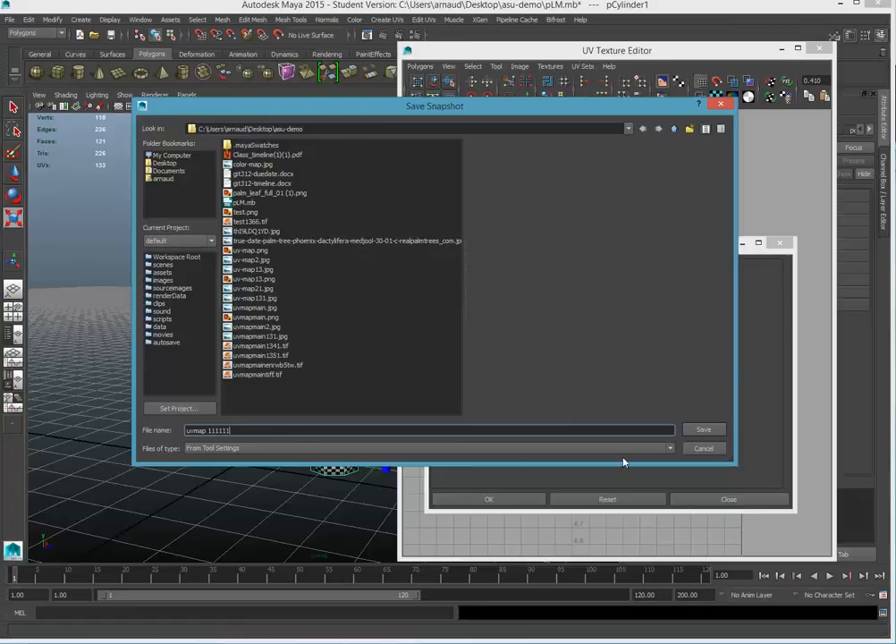
pyautogui.click(708, 431)
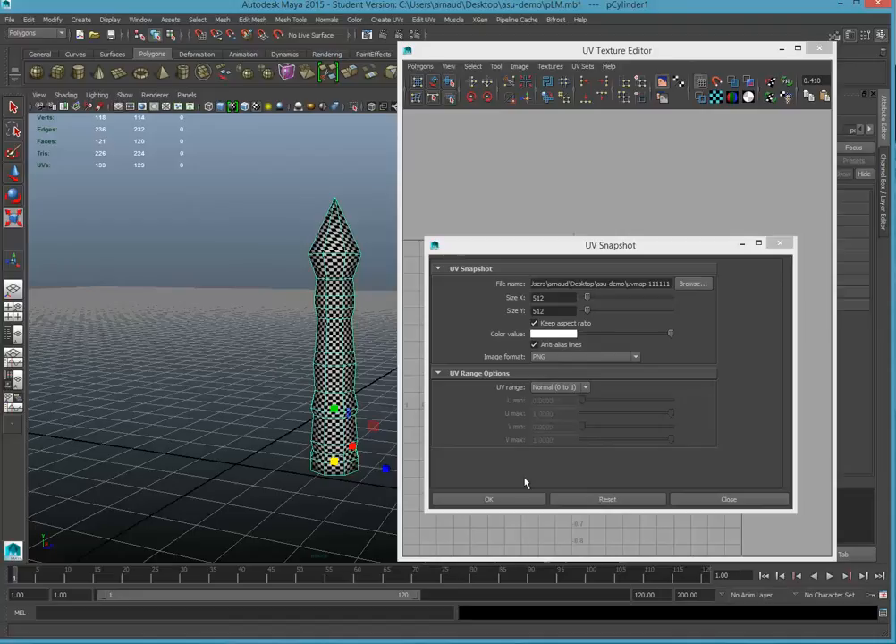
pyautogui.click(496, 502)
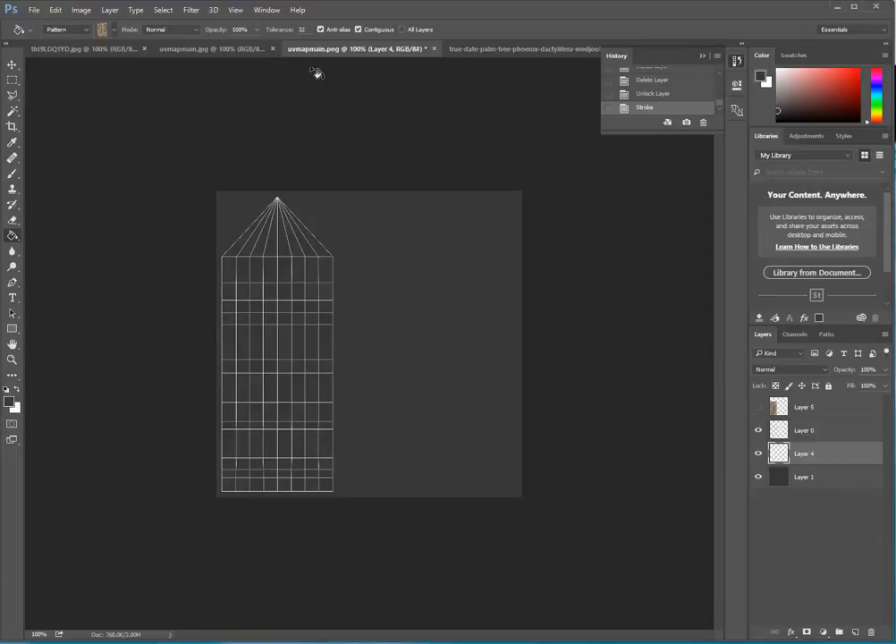
# In Photoshop, close uvmapmain.png without saving and open "uvmap 111111.png" from the asu-demo folder.
pyautogui.click(435, 50)
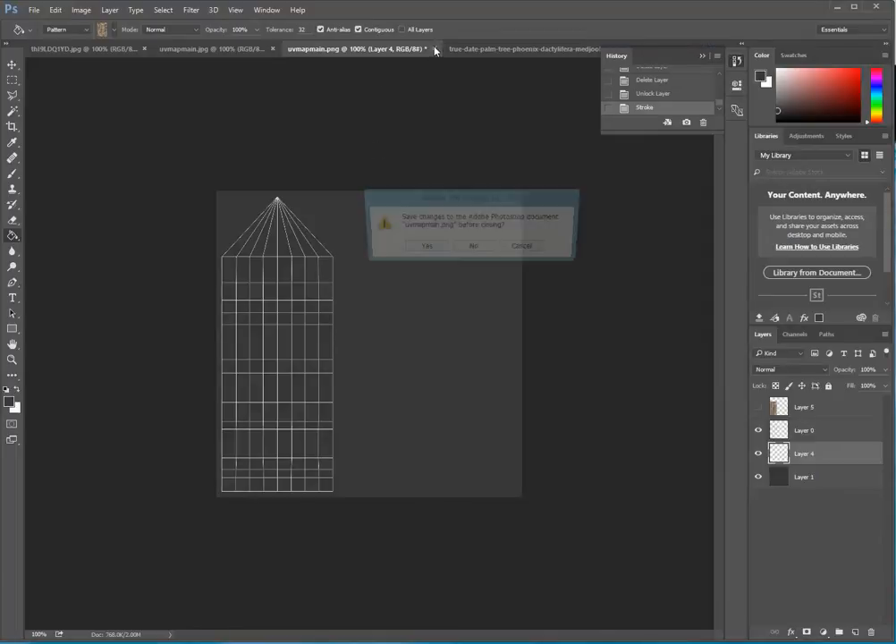
pyautogui.click(477, 248)
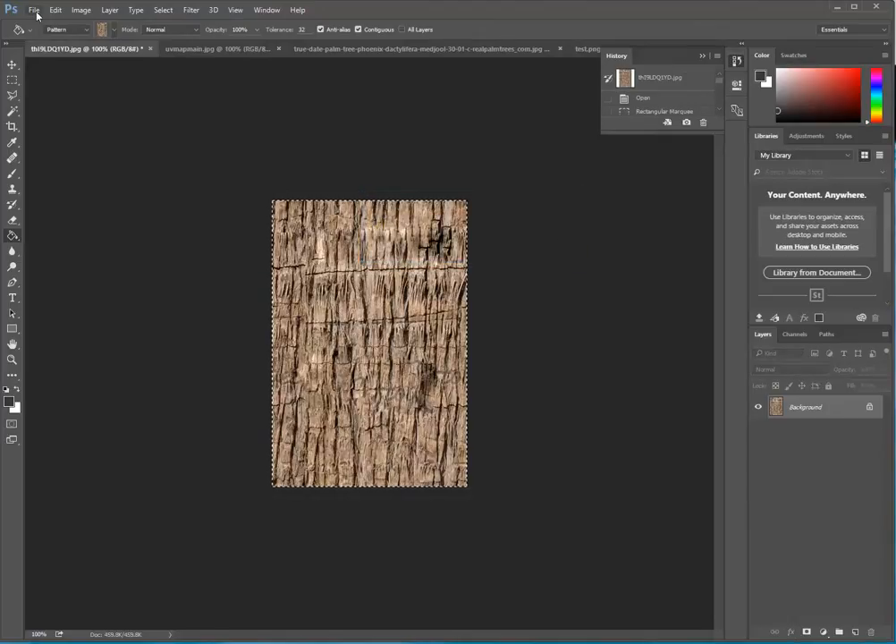
pyautogui.click(34, 10)
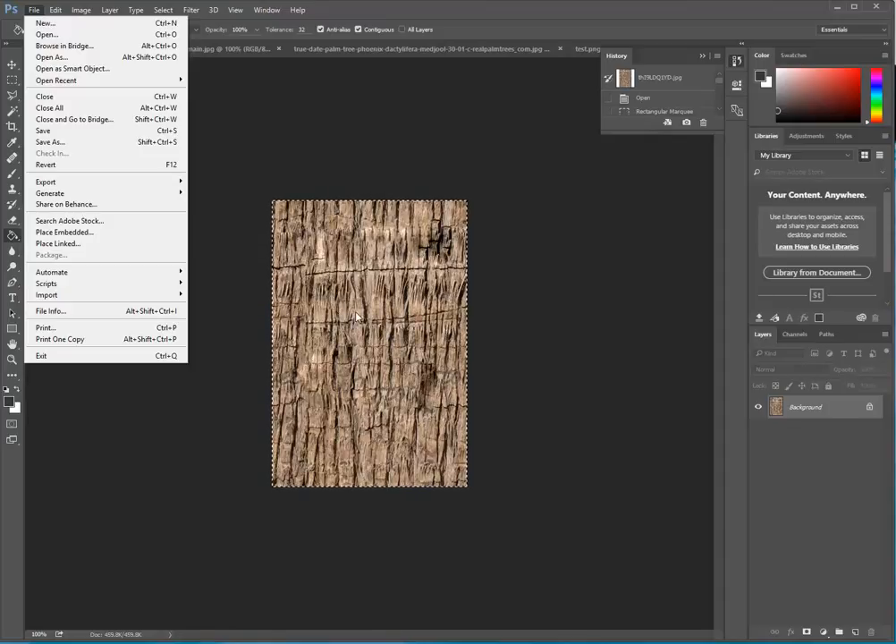
pyautogui.click(78, 36)
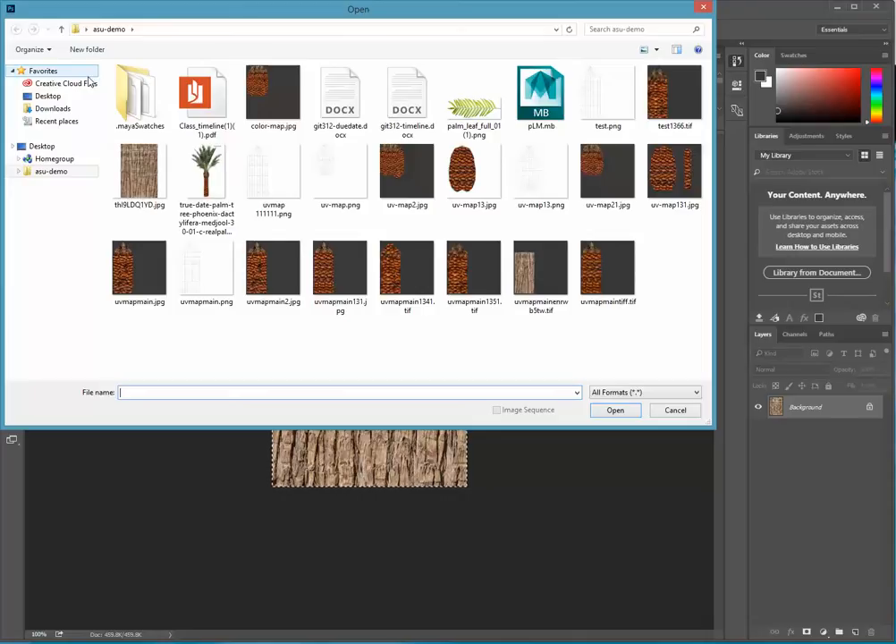
pyautogui.click(273, 179)
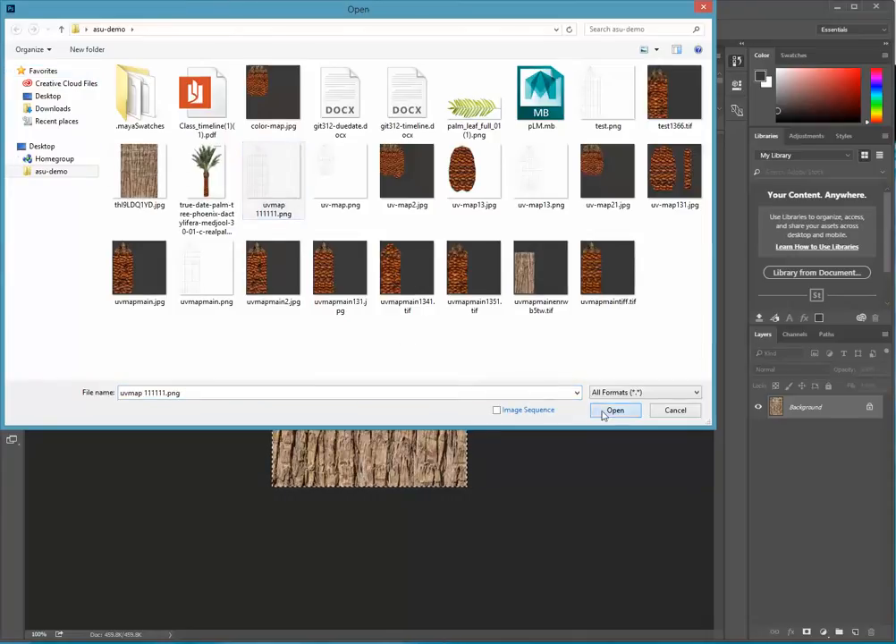
pyautogui.click(614, 411)
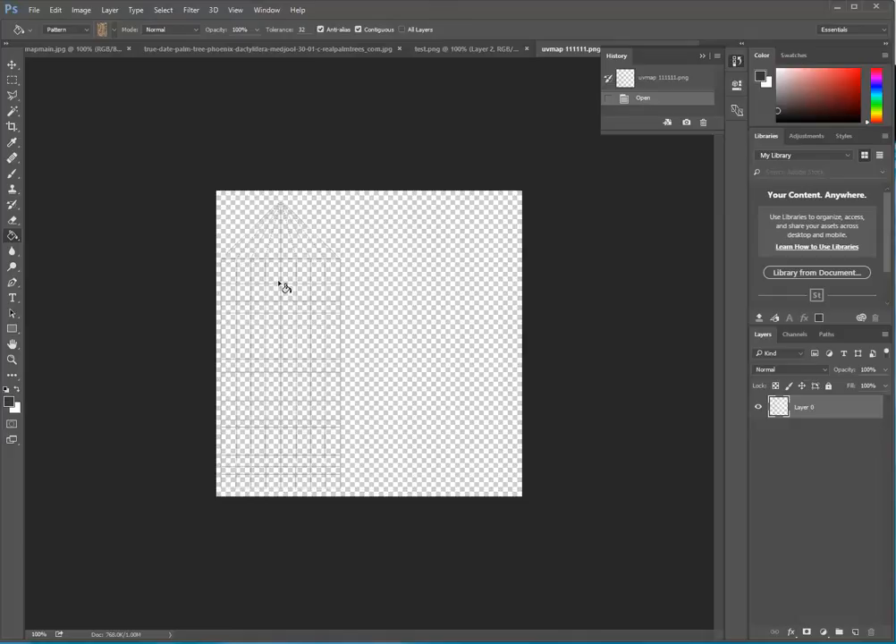
# Add a new layer beneath the UV wireframe layer and fill it with the dark grey foreground color.
pyautogui.click(854, 632)
pyautogui.moveTo(820, 407); pyautogui.dragTo(813, 445)
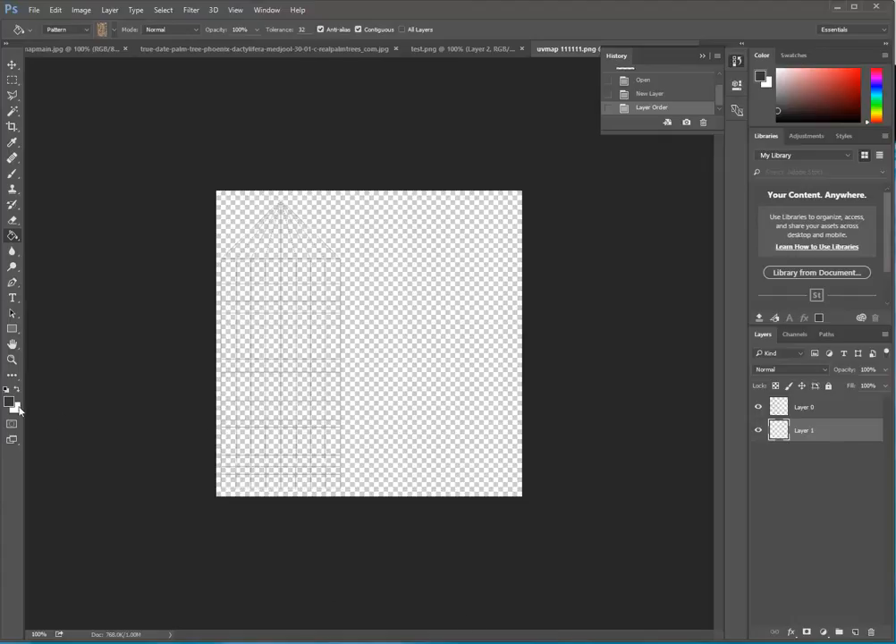
pyautogui.click(114, 30)
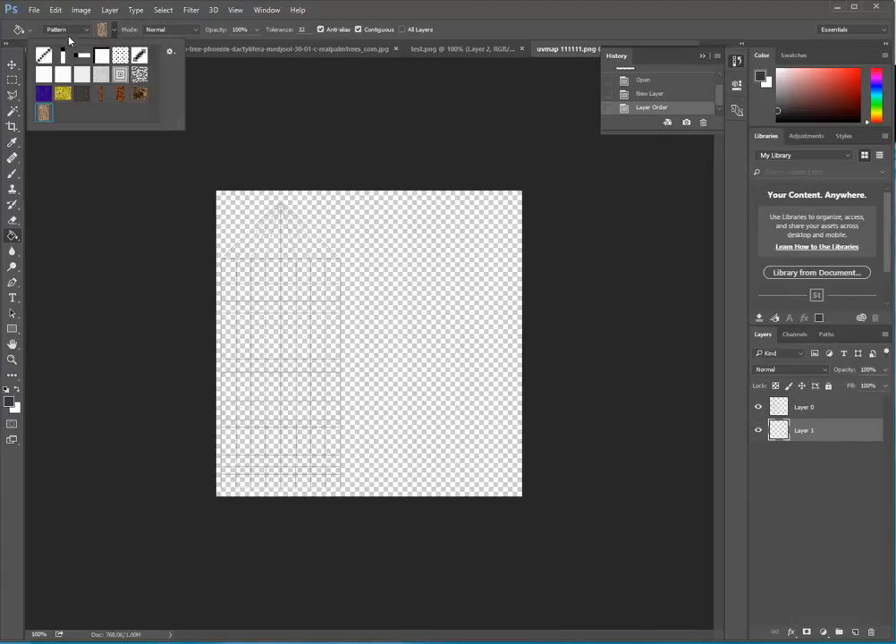
pyautogui.click(78, 32)
pyautogui.click(74, 40)
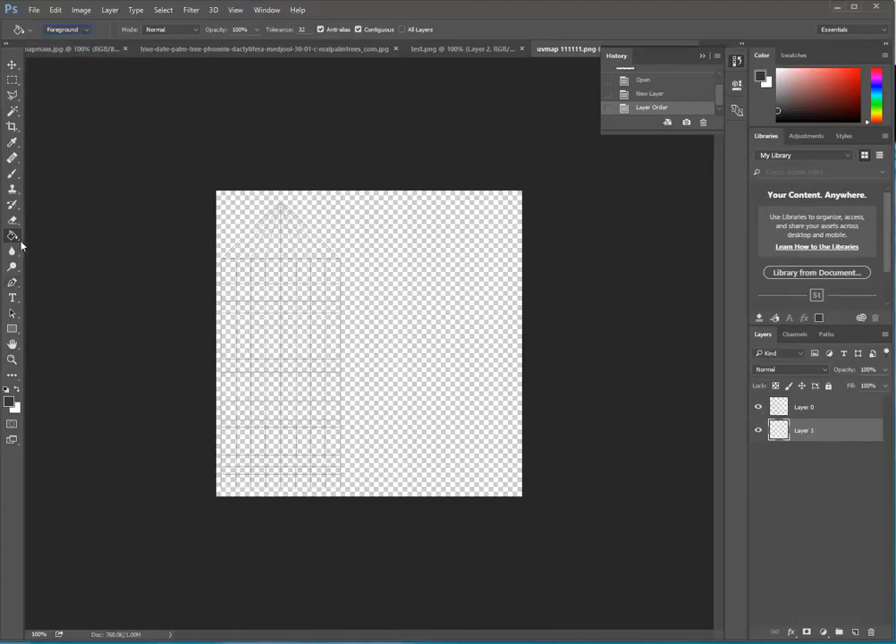
pyautogui.click(367, 274)
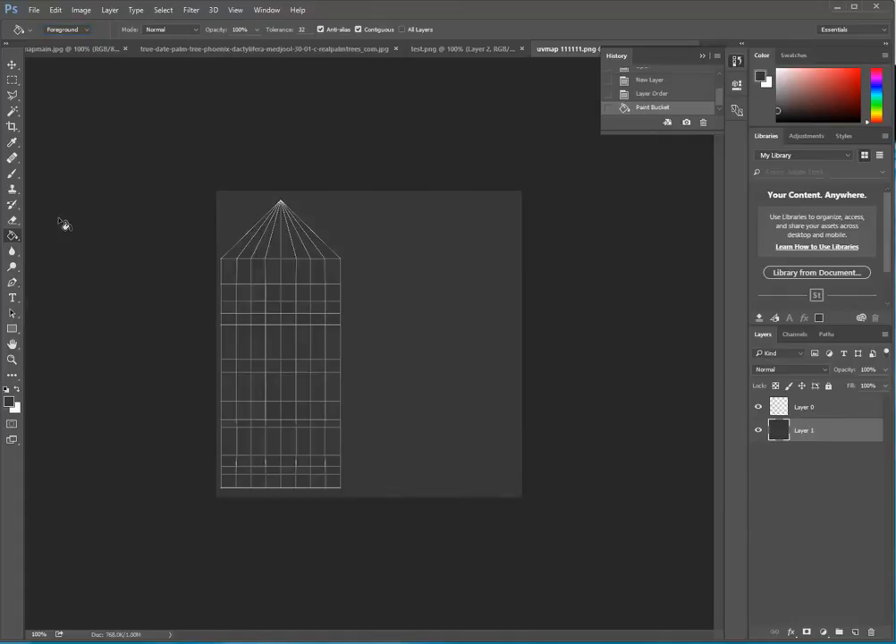
# Select the UV shell outline on Layer 0 by inverting a Magic Wand selection, and subtract the triangular cap so only the rectangular trunk remains selected.
pyautogui.click(865, 411)
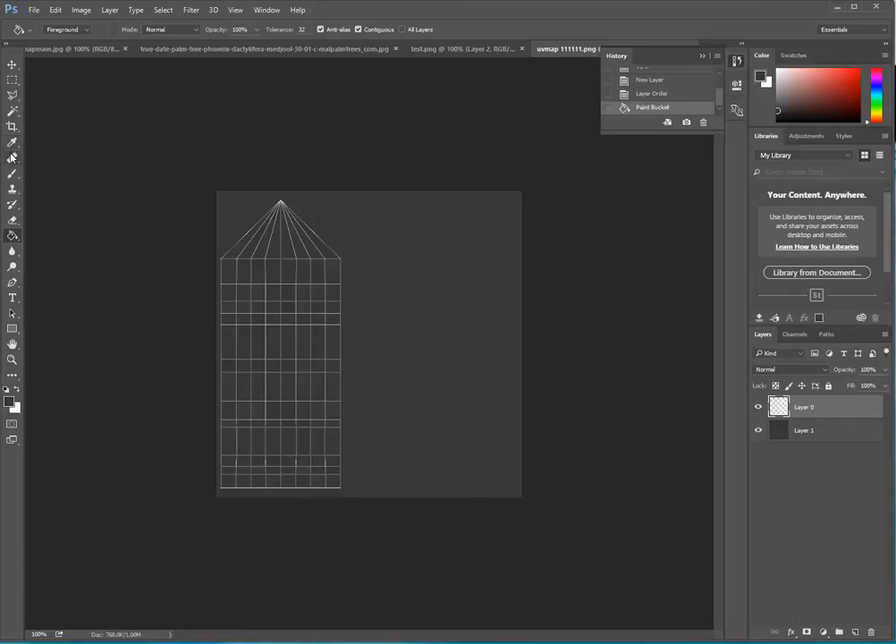
pyautogui.click(12, 111)
pyautogui.click(448, 287)
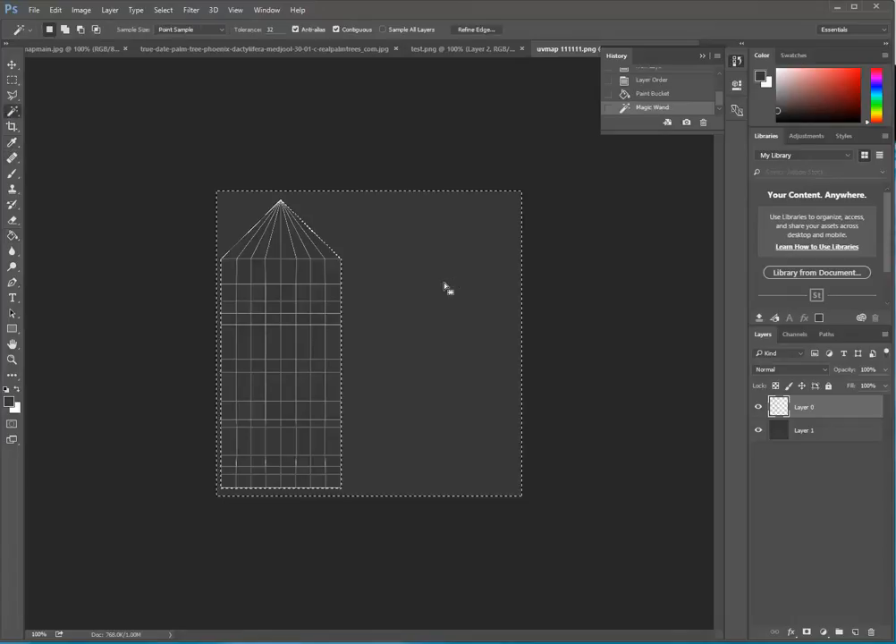
pyautogui.click(163, 10)
pyautogui.click(172, 57)
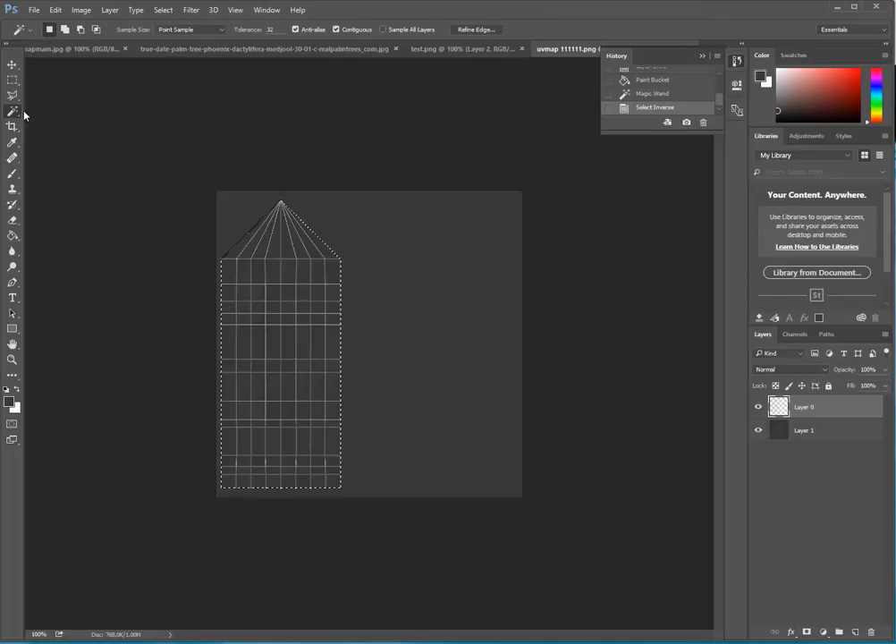
pyautogui.click(13, 79)
pyautogui.click(80, 29)
pyautogui.moveTo(216, 191); pyautogui.dragTo(365, 259)
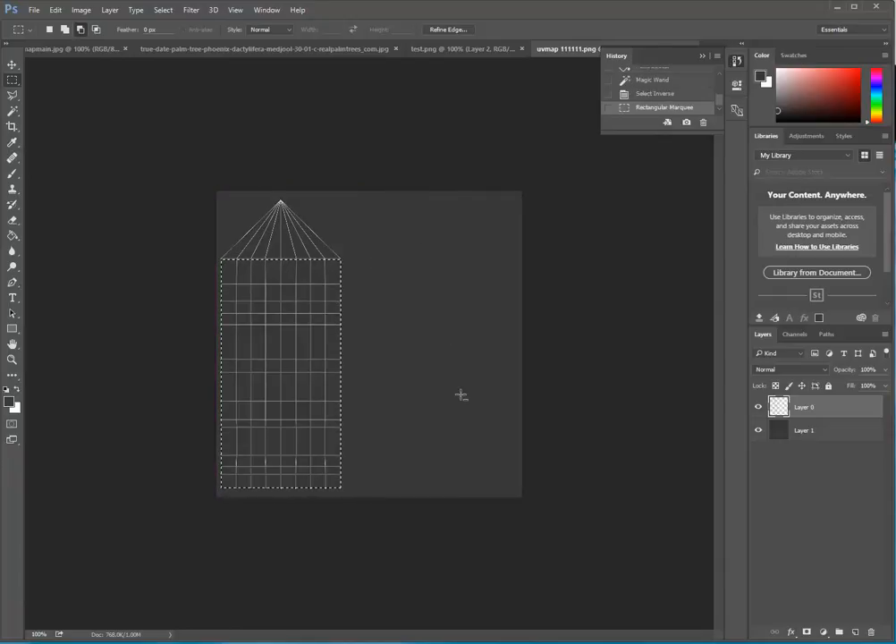
# Add a new layer beneath the UV wireframe and fill the selected trunk rectangle with the palm bark pattern.
pyautogui.click(855, 631)
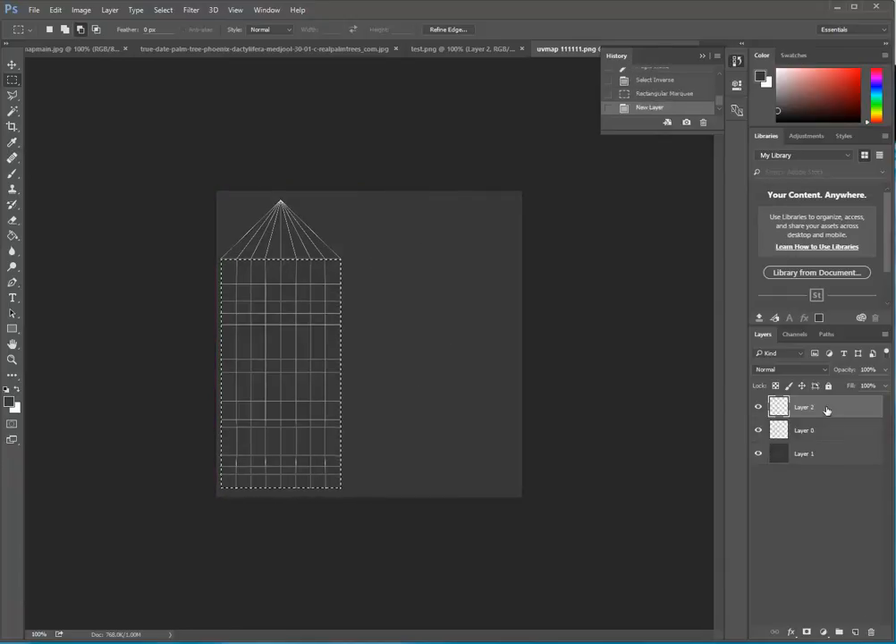
pyautogui.moveTo(823, 431); pyautogui.dragTo(822, 433)
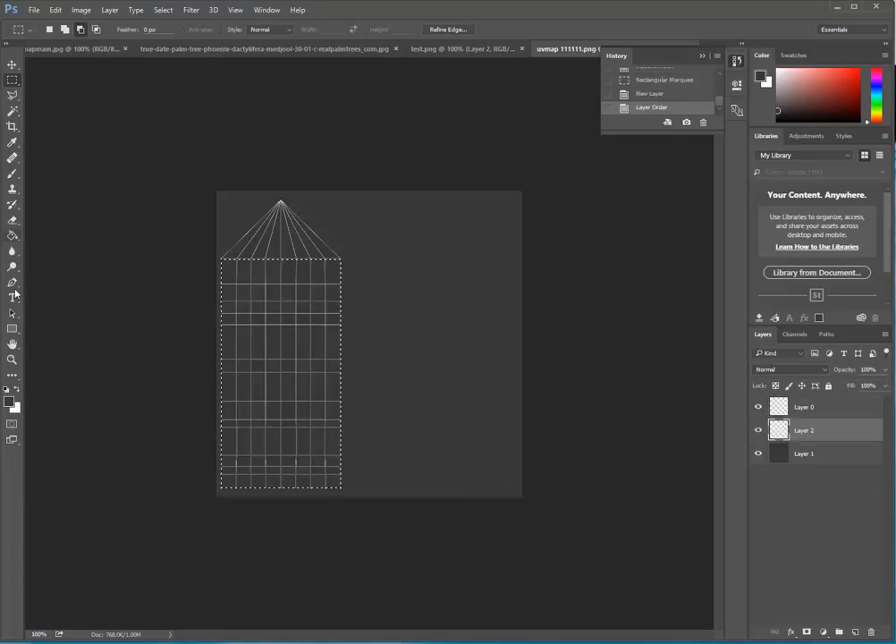
pyautogui.click(11, 236)
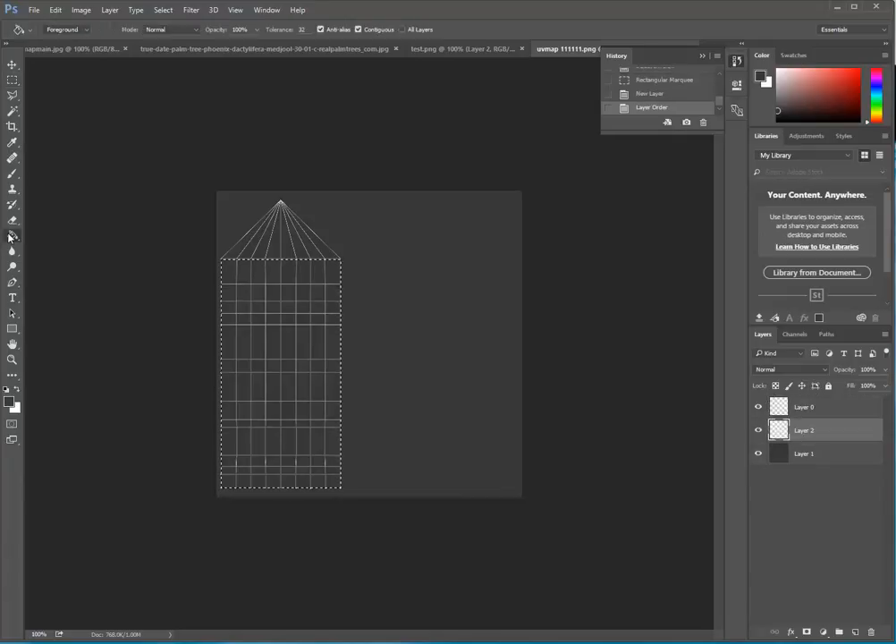
pyautogui.click(66, 30)
pyautogui.click(75, 47)
pyautogui.click(113, 29)
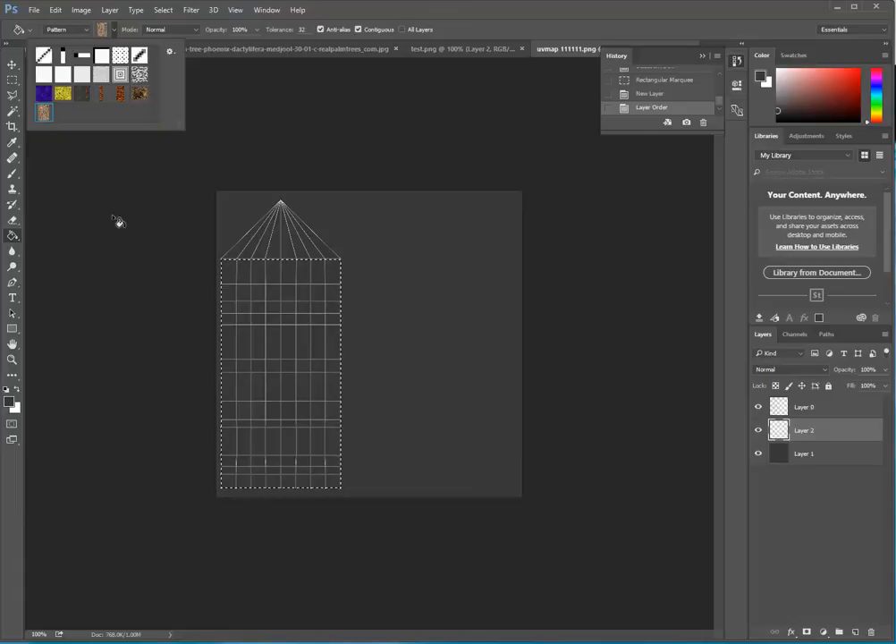
pyautogui.click(236, 270)
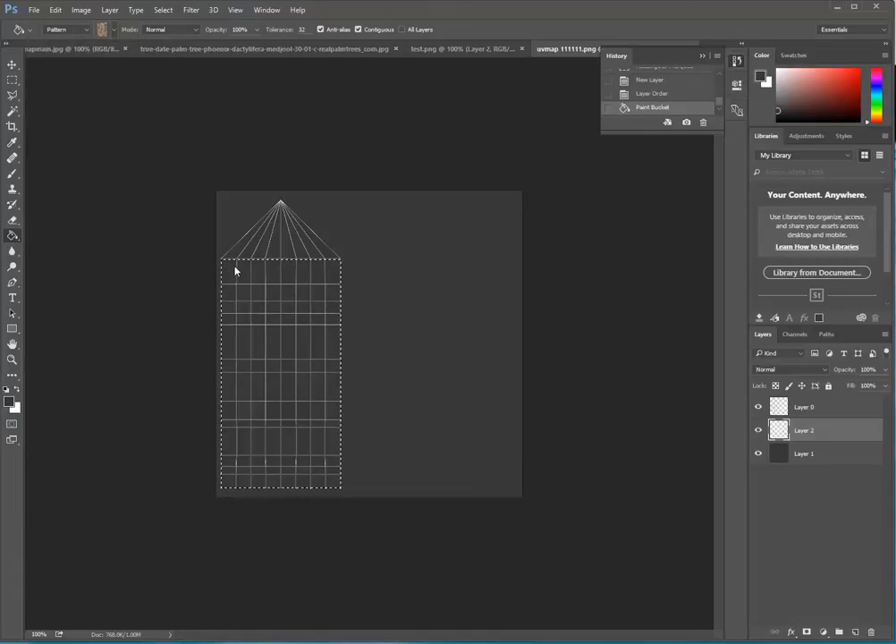
# Reselect the UV shell outline on Layer 0 and subtract the rectangular trunk so only the triangular cap is selected.
pyautogui.click(13, 111)
pyautogui.click(823, 407)
pyautogui.click(414, 299)
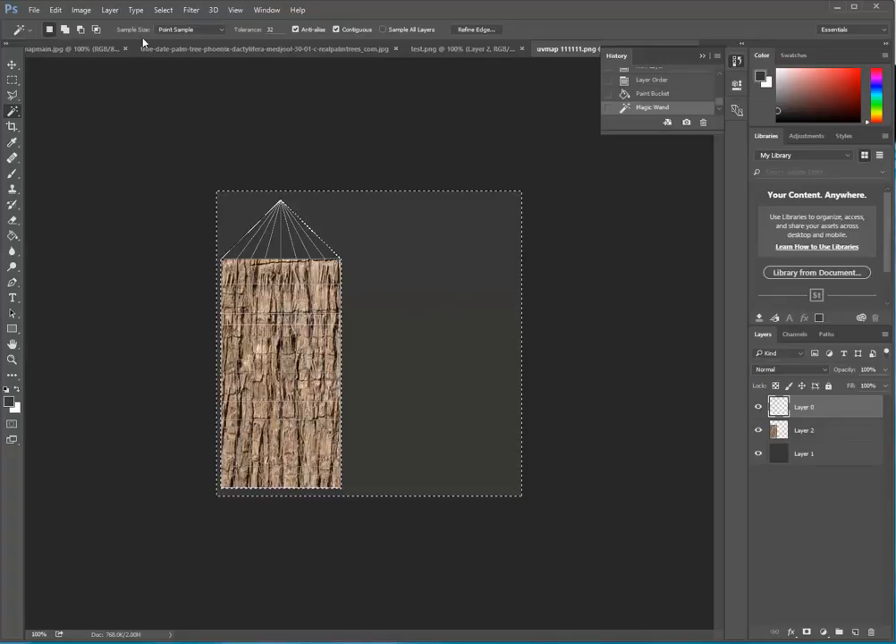
pyautogui.click(163, 10)
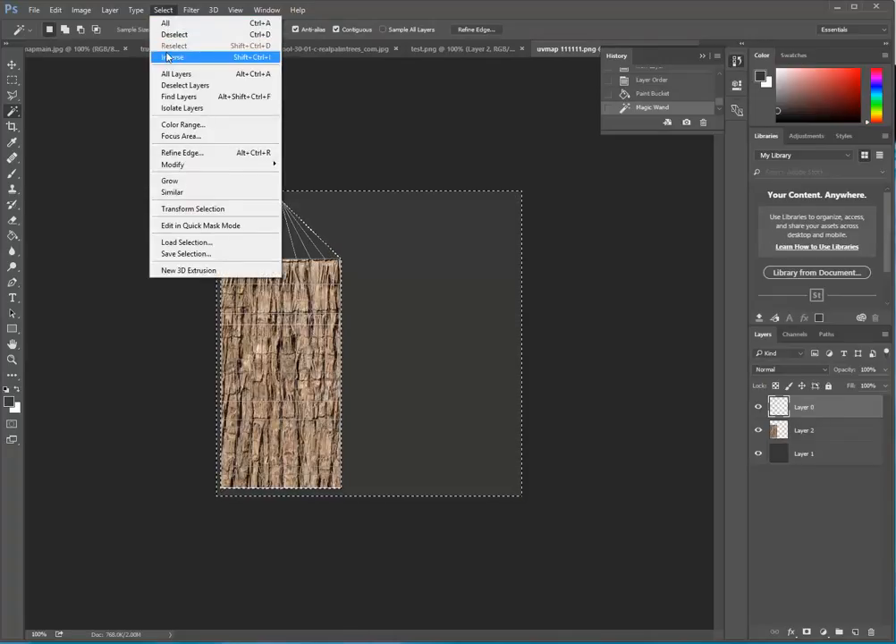
pyautogui.click(170, 57)
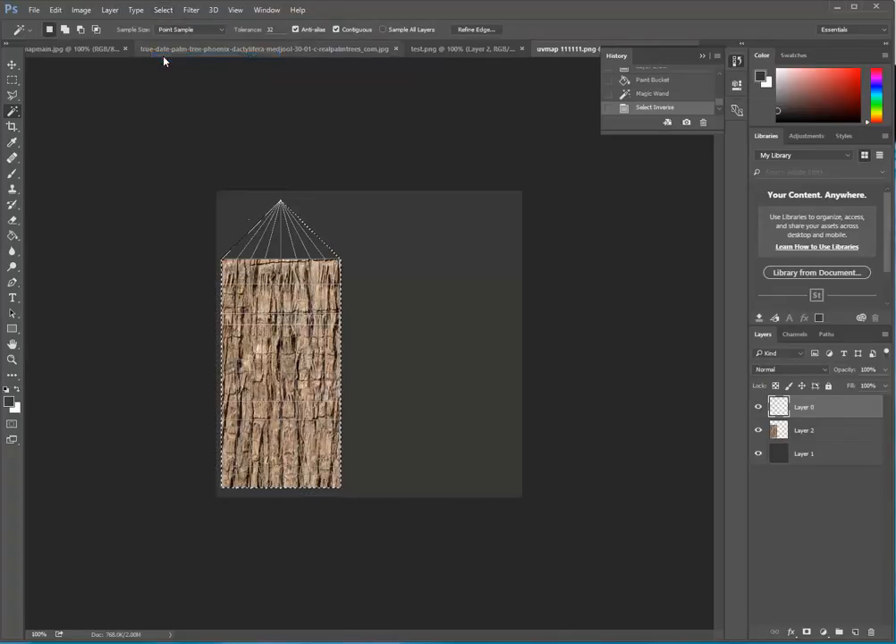
pyautogui.click(11, 82)
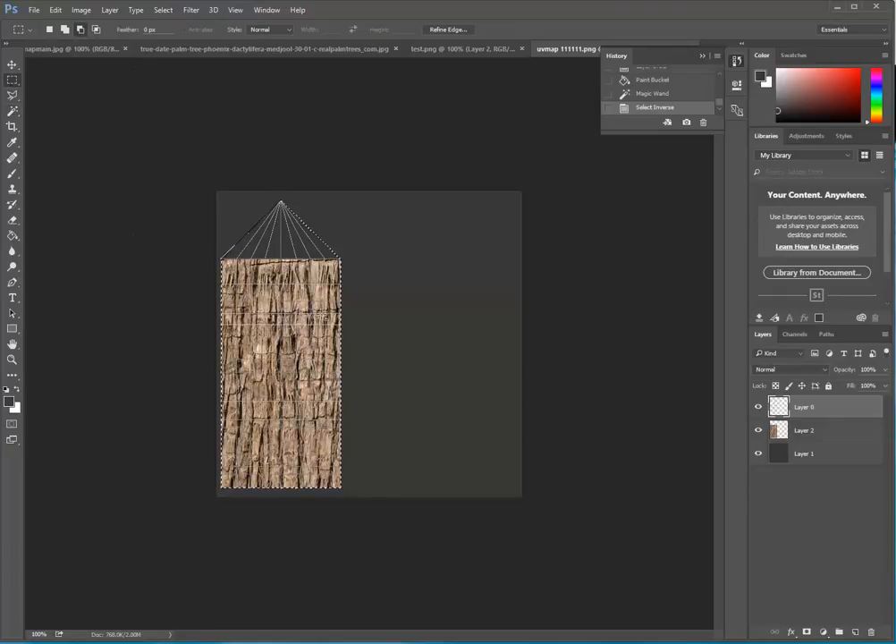
pyautogui.moveTo(349, 260); pyautogui.dragTo(151, 542)
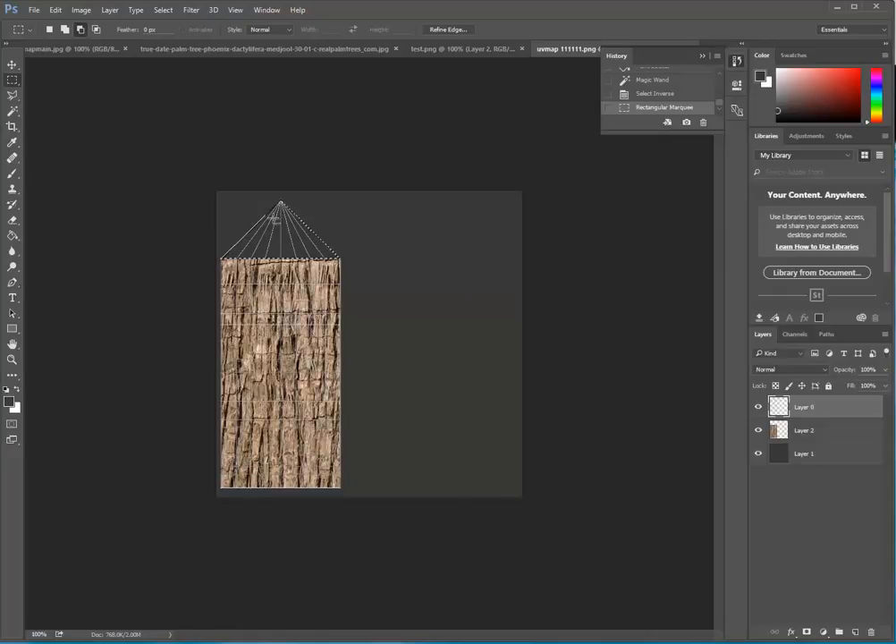
# Fill the selected triangular cap on Layer 2 with the dark brown leafy pattern.
pyautogui.click(827, 433)
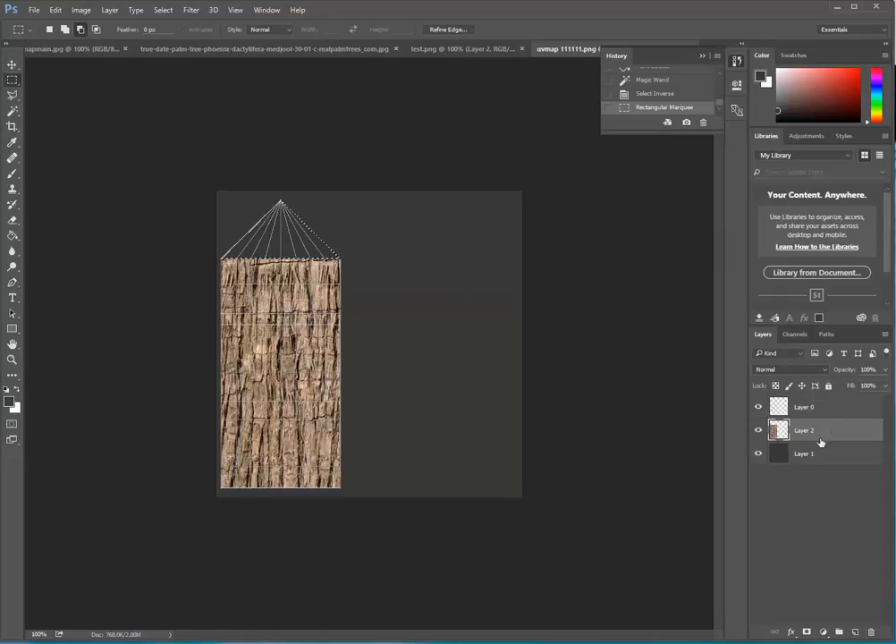
pyautogui.click(13, 236)
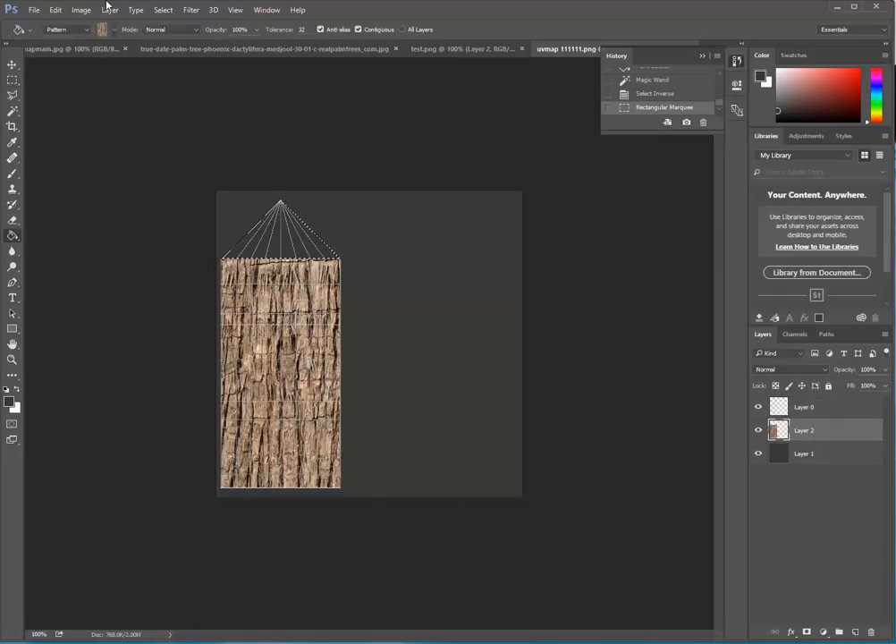
pyautogui.click(115, 30)
pyautogui.click(139, 93)
pyautogui.click(280, 237)
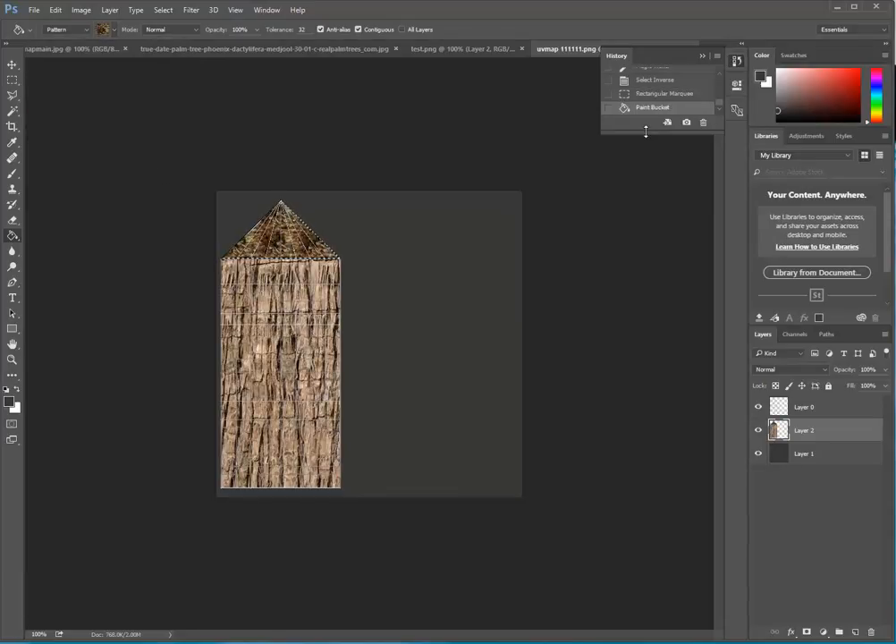
# Deselect the triangular cap and hide the UV wireframe layer, Layer 0.
pyautogui.click(163, 9)
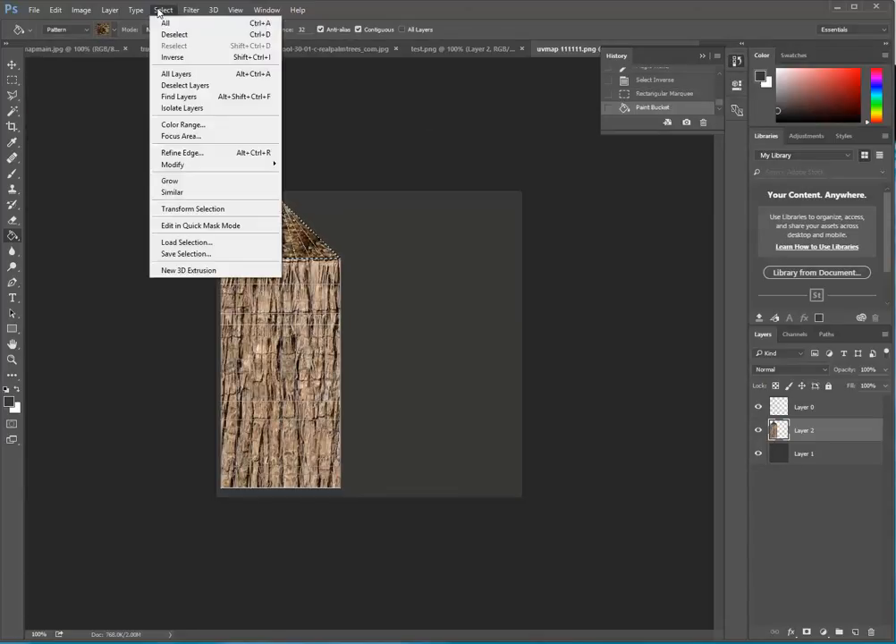
pyautogui.click(162, 37)
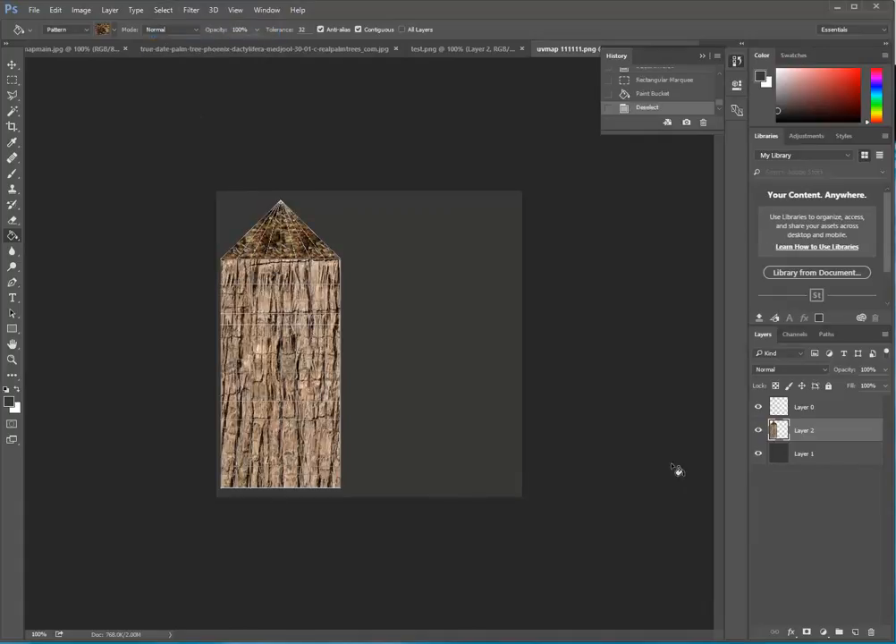
pyautogui.click(760, 407)
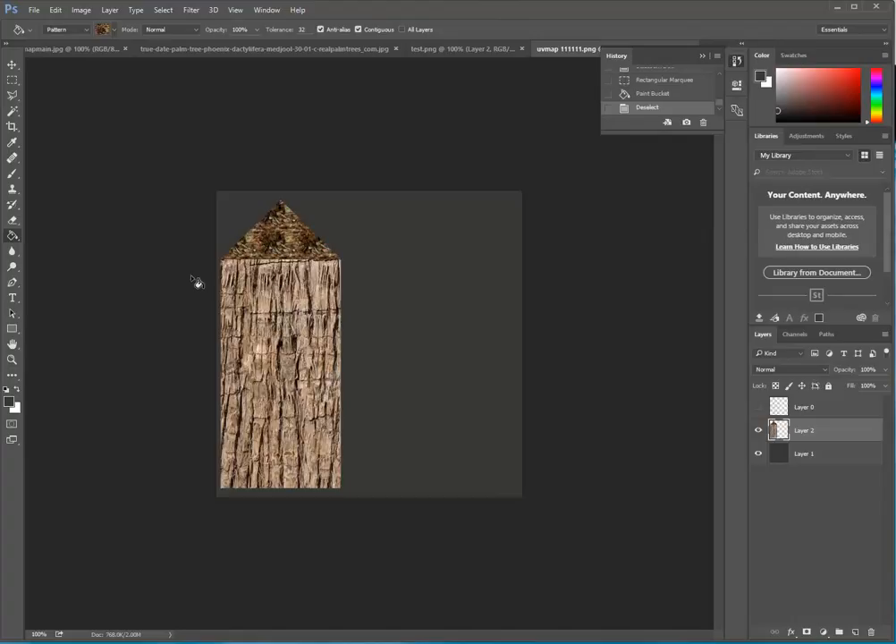
# Blend the seam between the triangular cap and the bark trunk on Layer 2 with Healing Brush strokes.
pyautogui.click(13, 158)
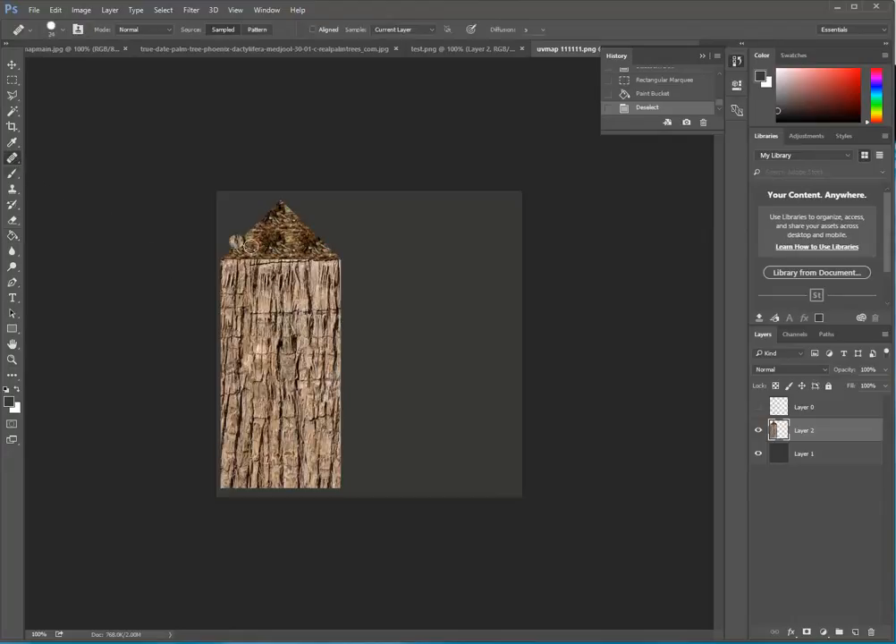
pyautogui.click(262, 257)
pyautogui.click(252, 256)
pyautogui.click(242, 256)
pyautogui.click(239, 257)
pyautogui.click(233, 256)
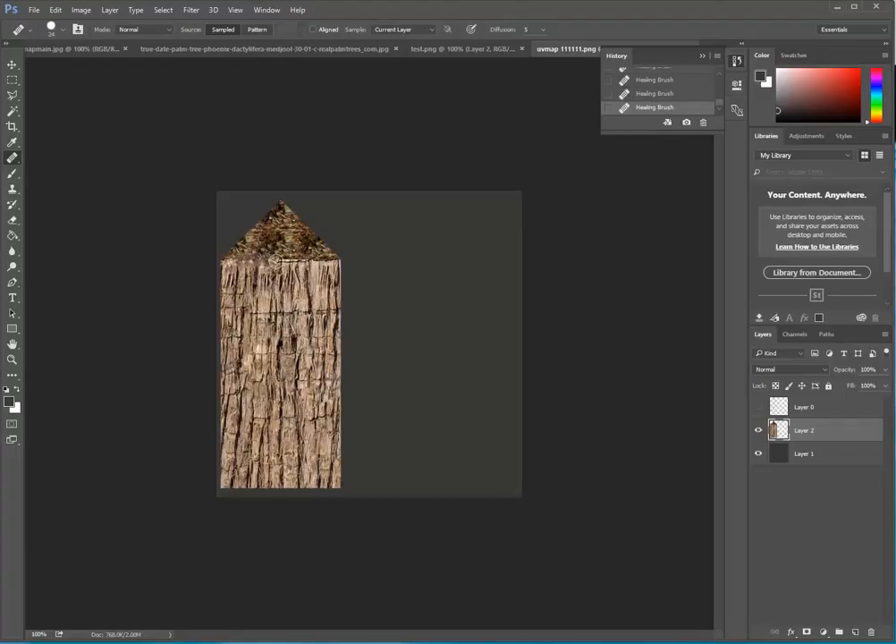
pyautogui.click(274, 257)
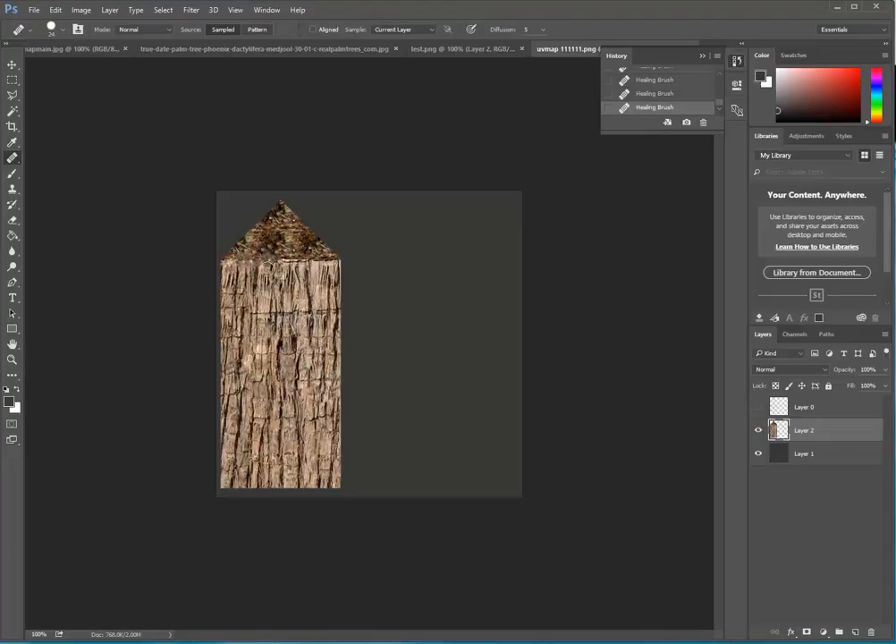
pyautogui.moveTo(279, 223)
pyautogui.mouseDown()
pyautogui.moveTo(317, 279)
pyautogui.moveTo(299, 262)
pyautogui.mouseUp()
pyautogui.keyDown('alt'); pyautogui.click(287, 236); pyautogui.keyUp('alt')
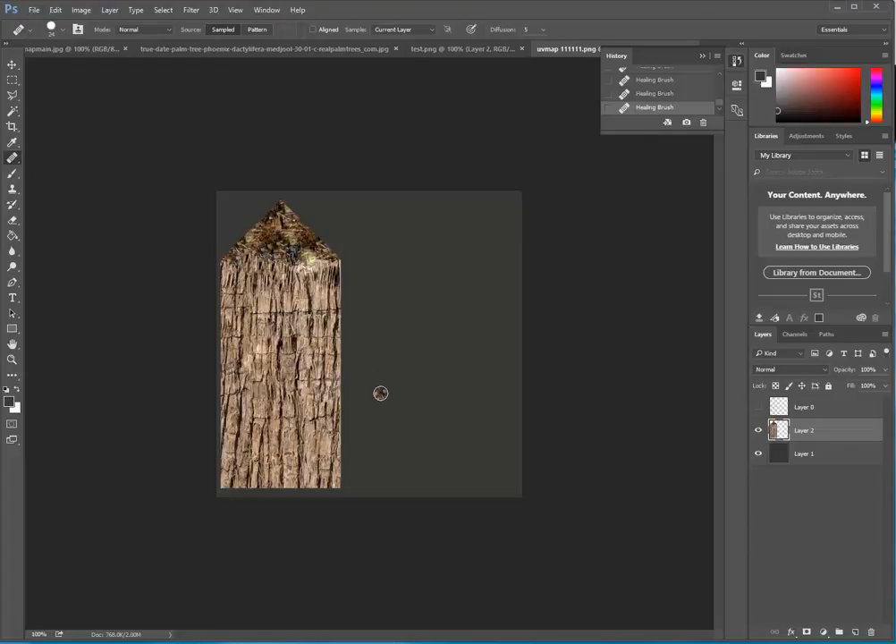
# Save the texture as a TIFF copy named palm-trunk=color.tif in the asu-demo folder, without layers and with no image compression.
pyautogui.click(31, 10)
pyautogui.click(54, 141)
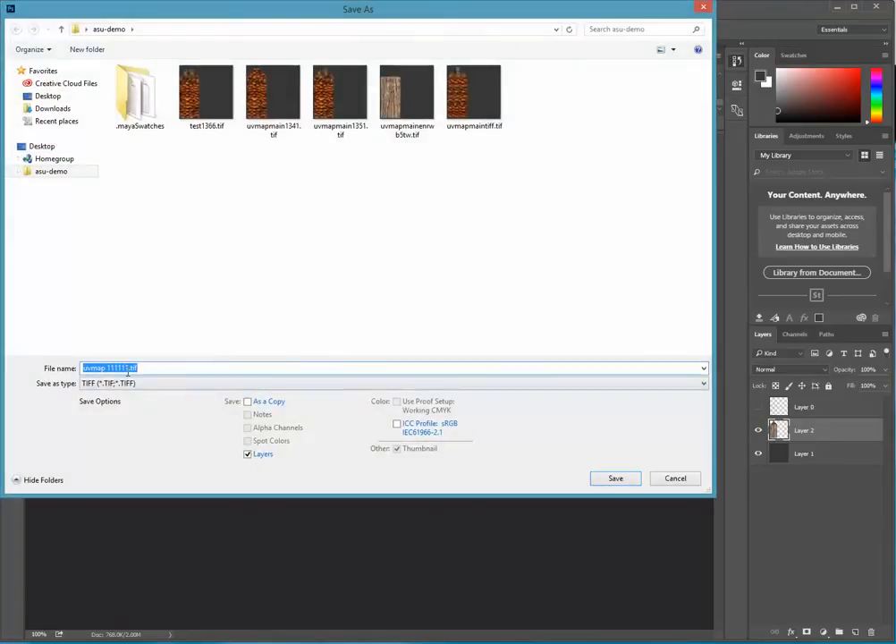
pyautogui.moveTo(129, 366); pyautogui.dragTo(49, 376)
pyautogui.write('palm-trunk-color')
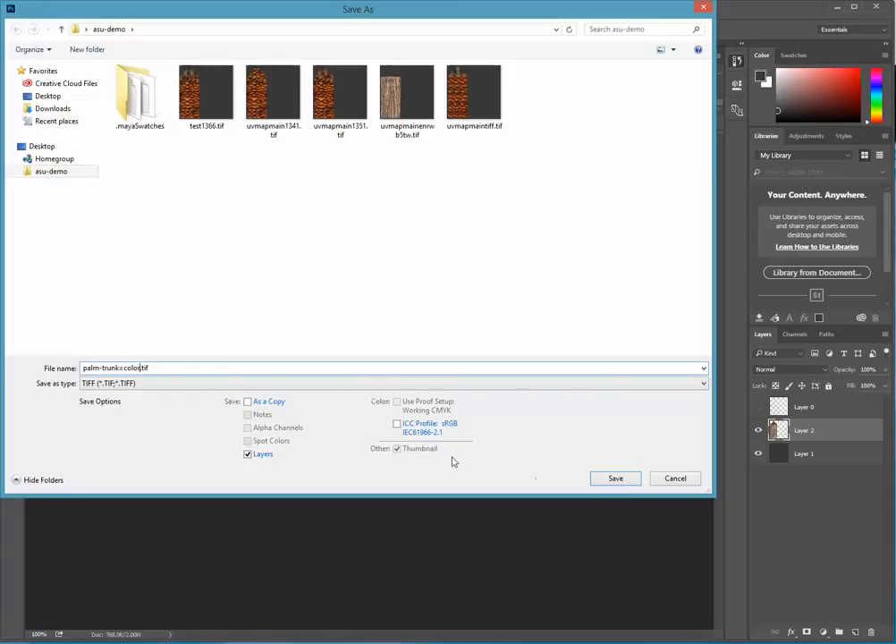
pyautogui.click(251, 458)
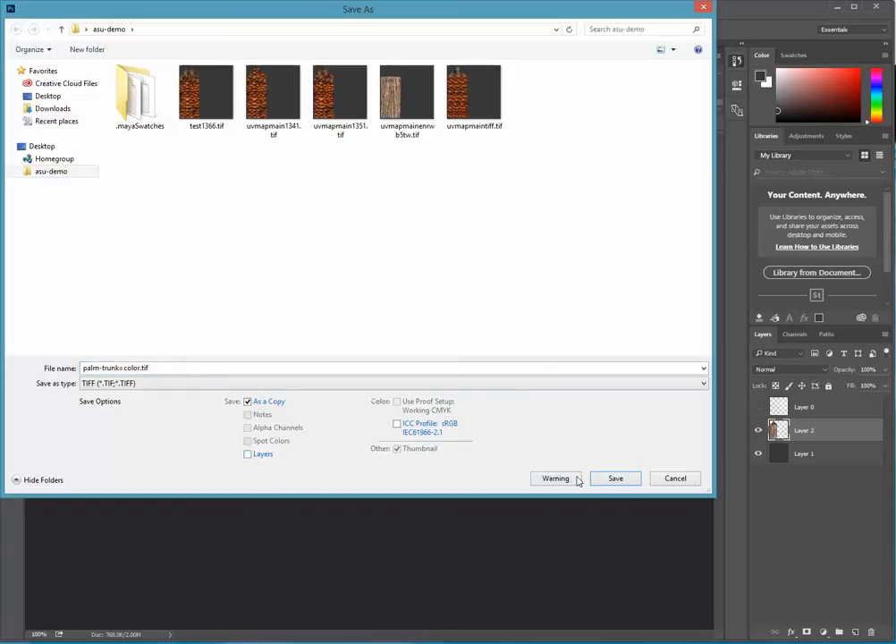
pyautogui.click(609, 481)
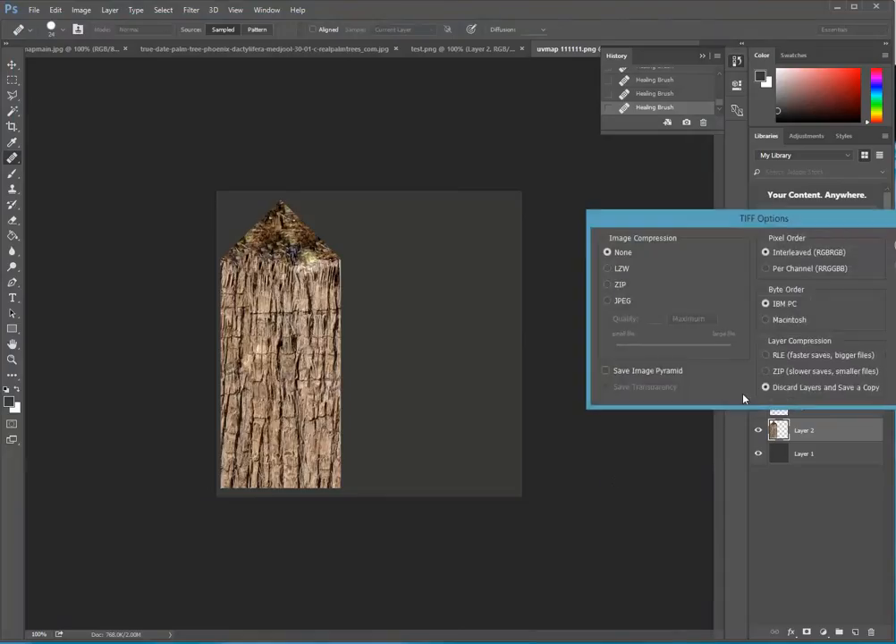
pyautogui.moveTo(855, 231); pyautogui.dragTo(586, 233)
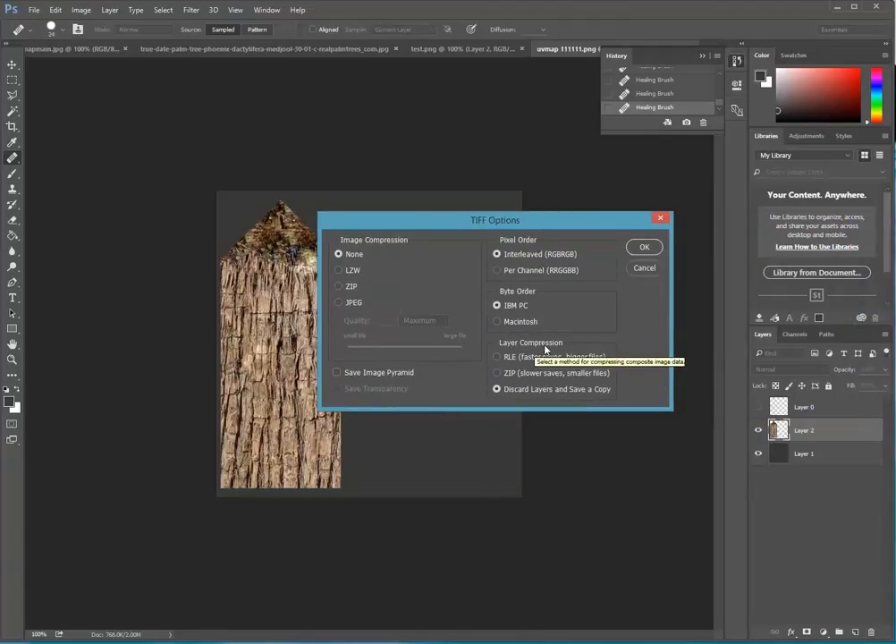
pyautogui.click(644, 248)
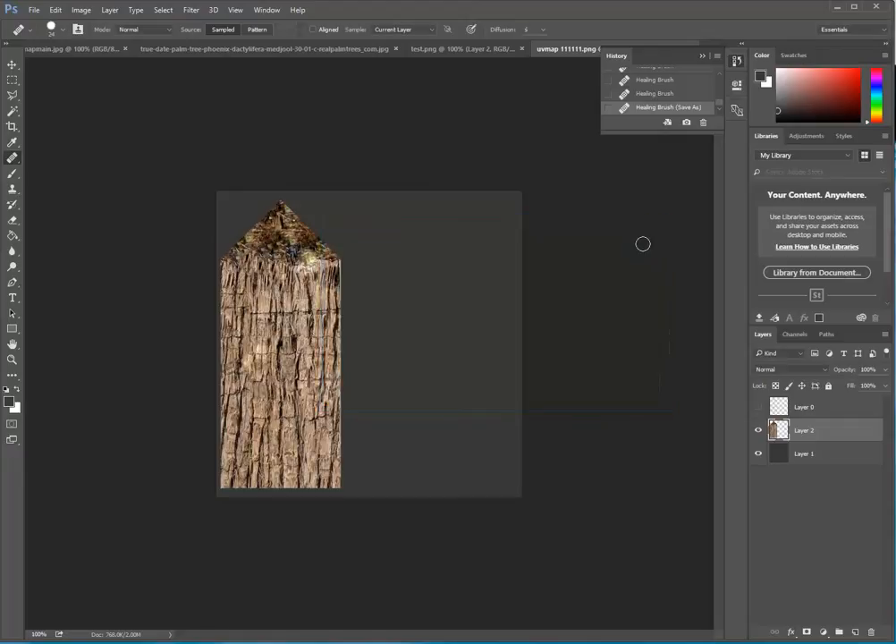
# Switch to Maya, assign a new Lambert material to the trunk cylinder, and close the UV Texture Editor.
pyautogui.click(838, 8)
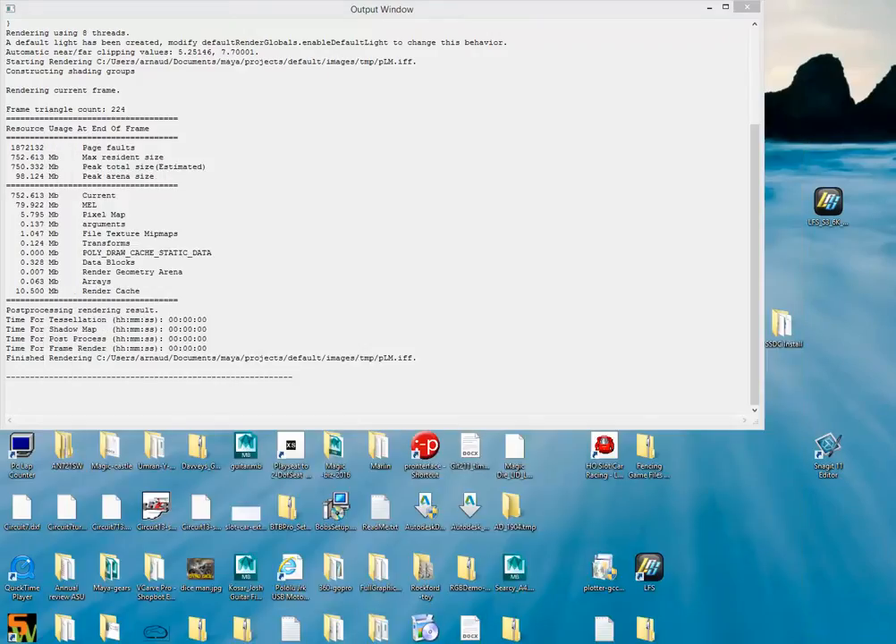
pyautogui.click(429, 642)
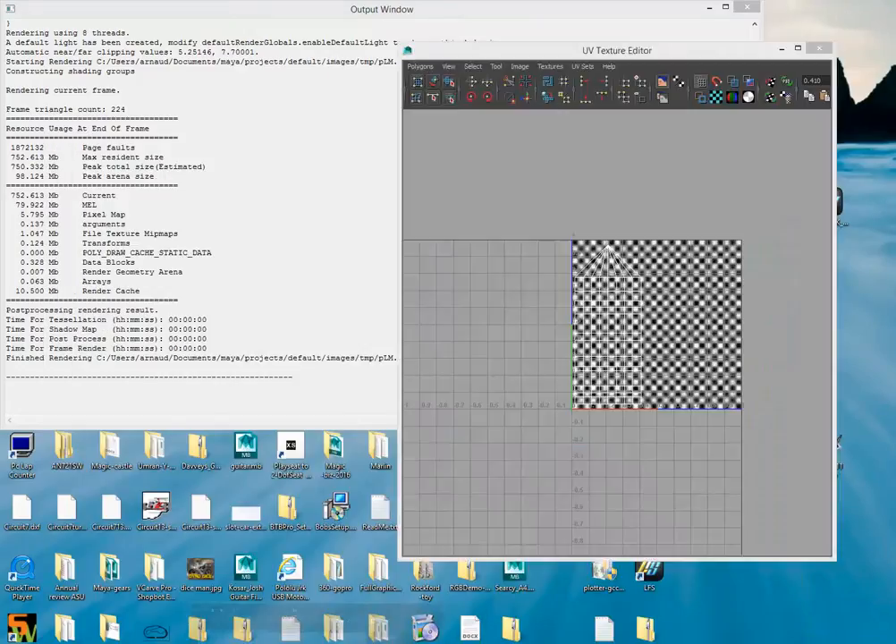
pyautogui.moveTo(436, 47); pyautogui.dragTo(441, 44)
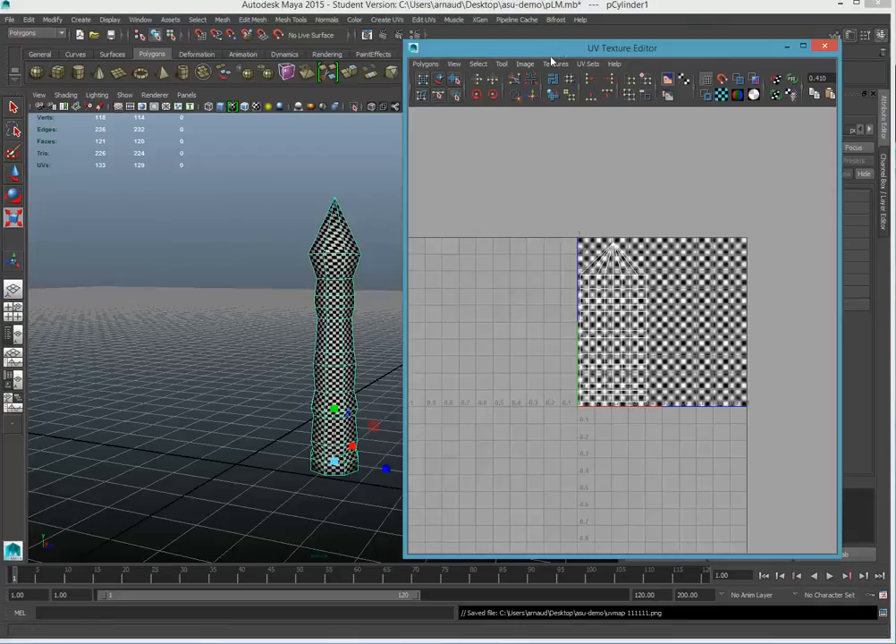
pyautogui.rightClick(329, 240)
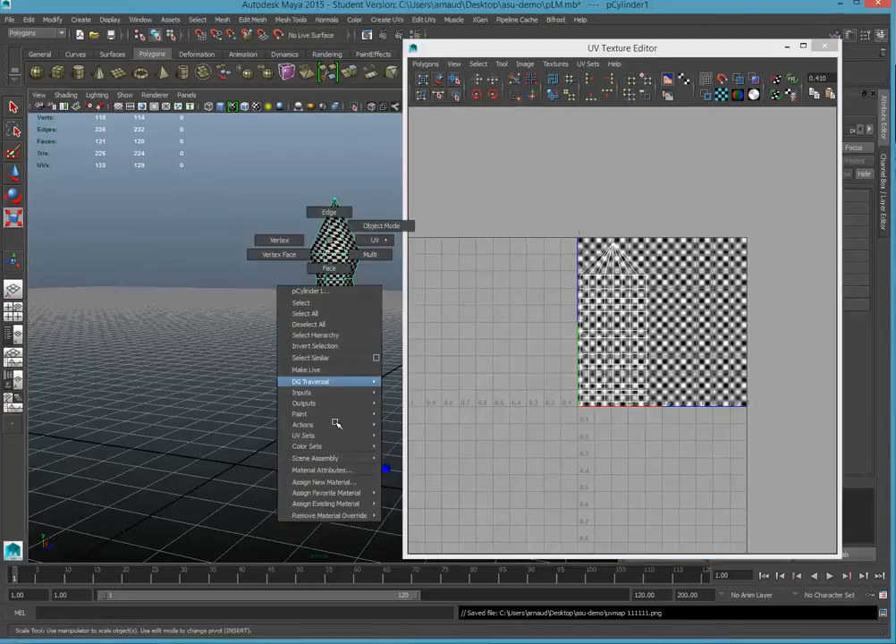
pyautogui.moveTo(347, 495)
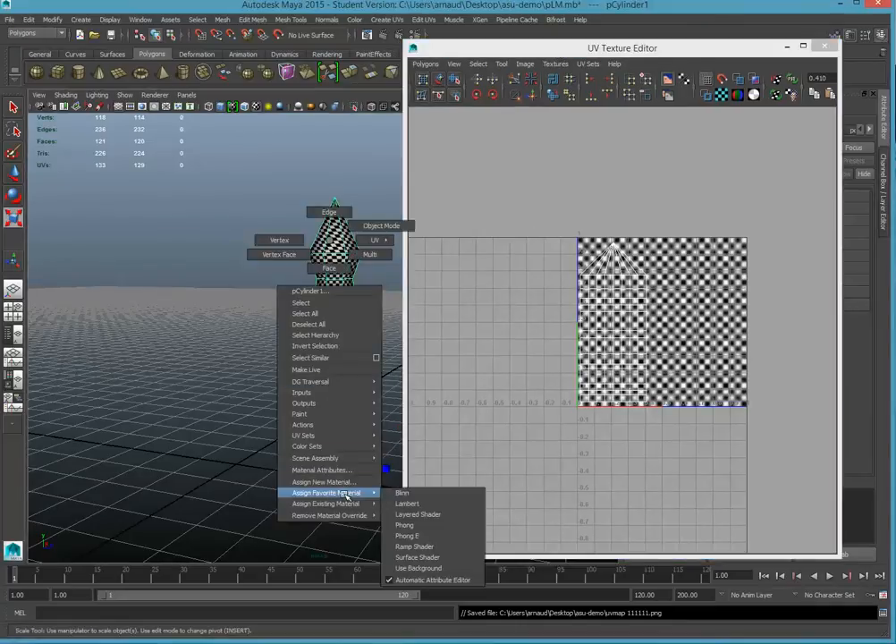
pyautogui.click(404, 504)
pyautogui.click(824, 46)
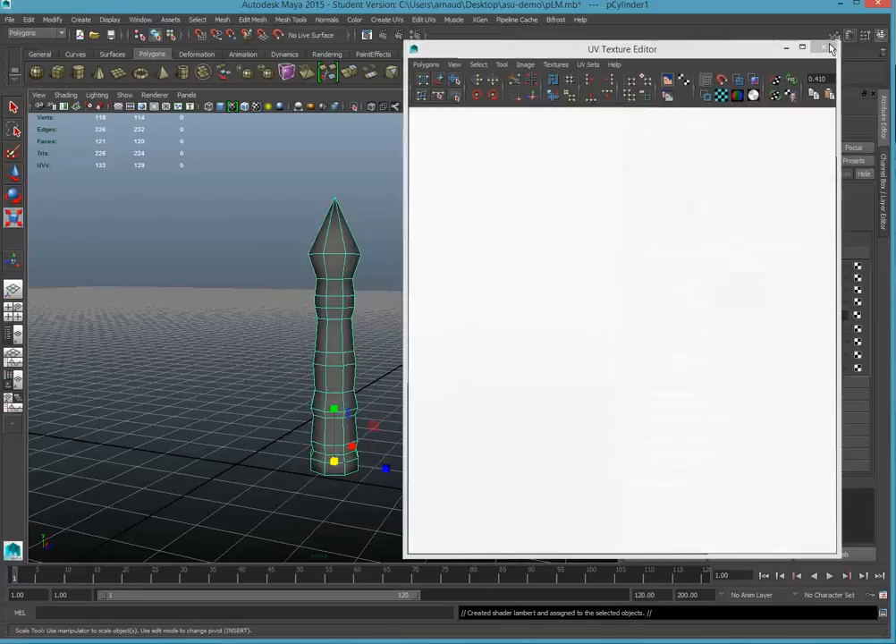
pyautogui.click(858, 267)
pyautogui.click(646, 355)
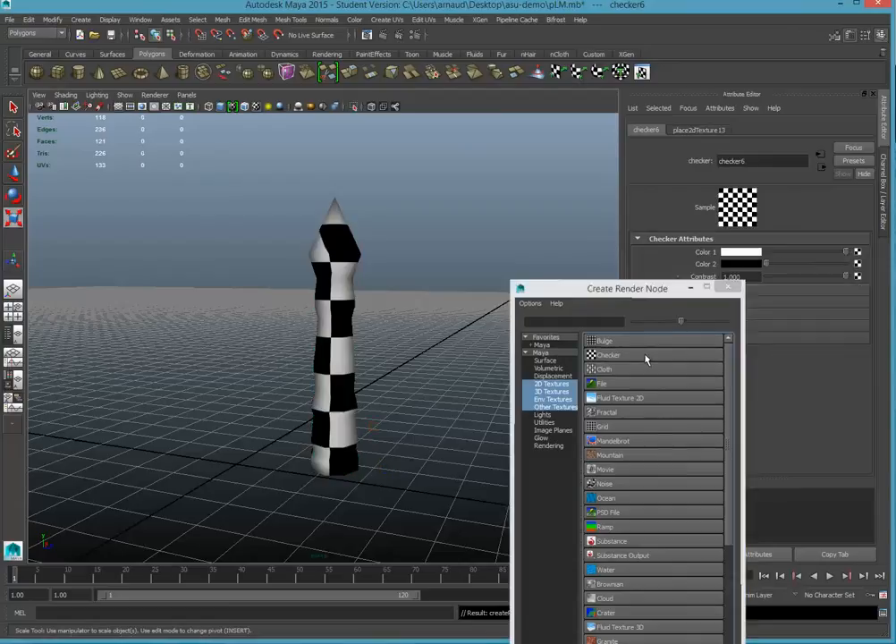
pyautogui.hotkey('ctrl', 'z')
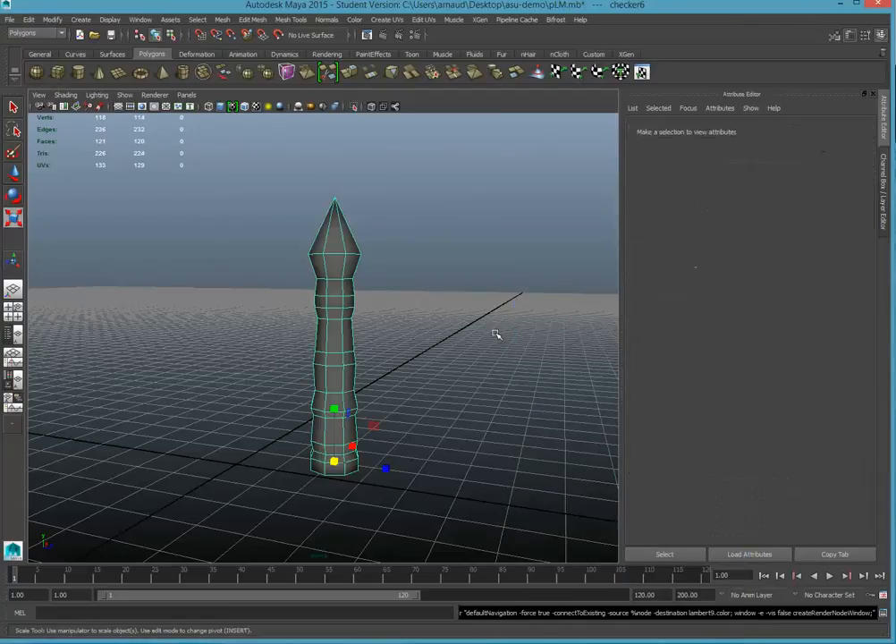
# Connect a File texture to the Color attribute of the trunk's Lambert material.
pyautogui.rightClick(344, 264)
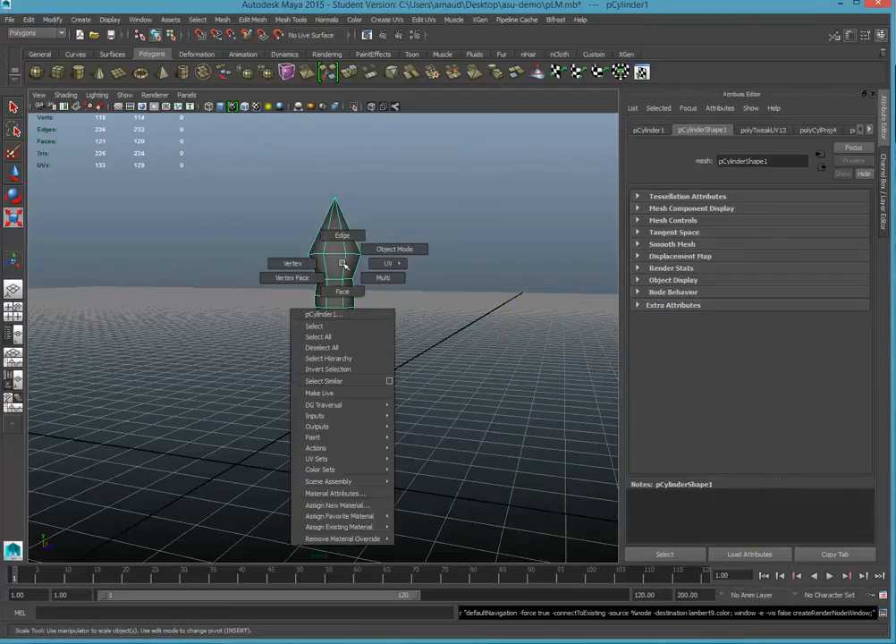
pyautogui.click(360, 493)
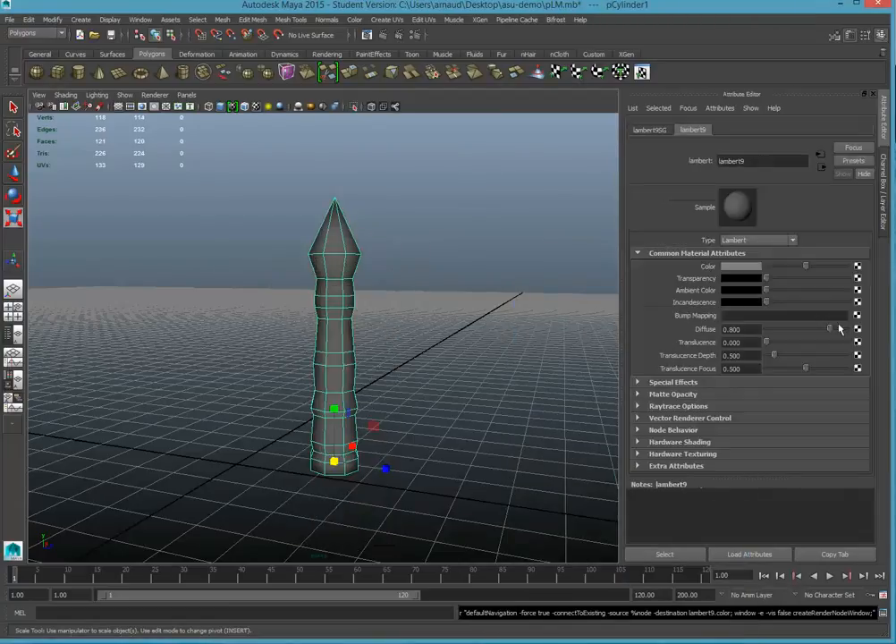
pyautogui.click(857, 266)
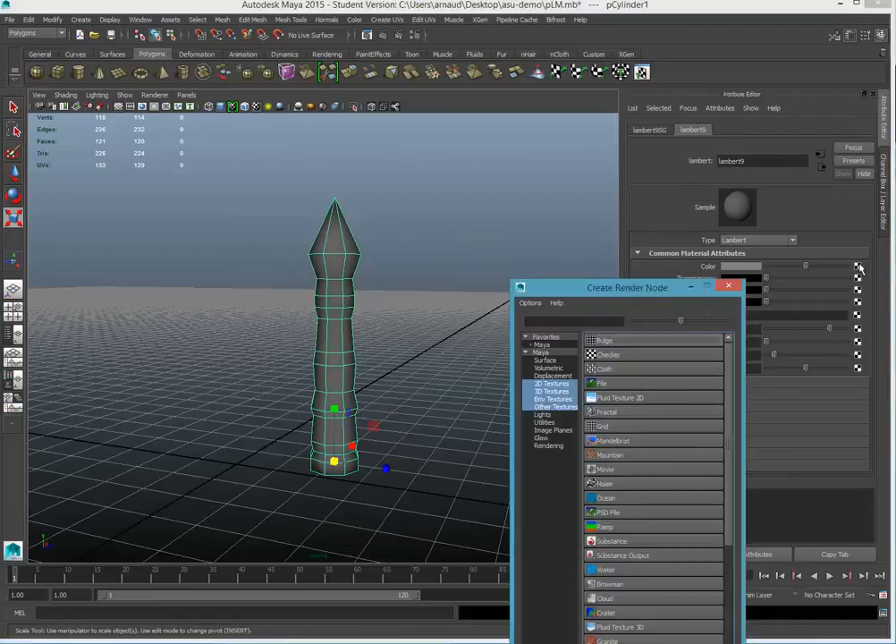
pyautogui.click(652, 385)
# Load palm-trunk=color.tif from the asu-demo folder as the file texture's image.
pyautogui.click(854, 300)
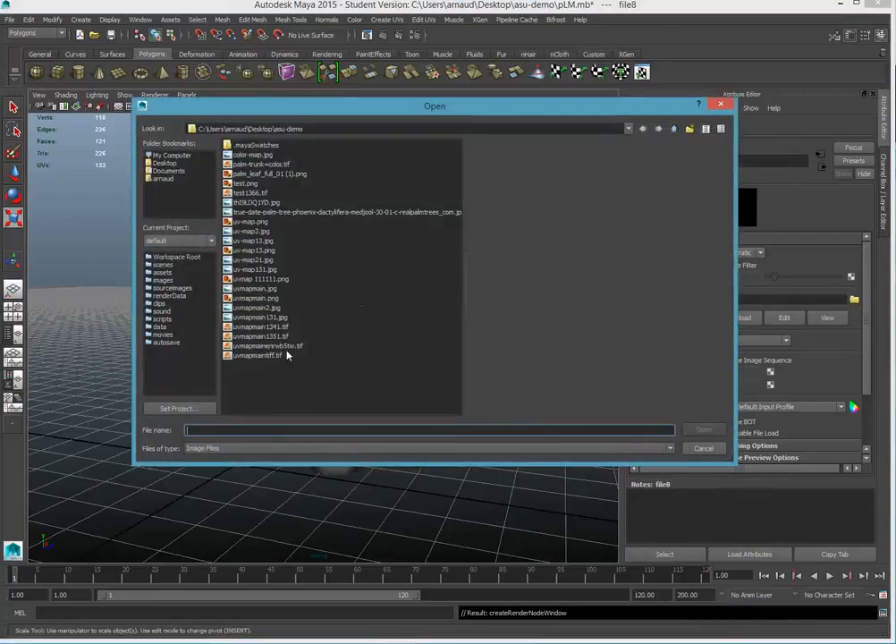
pyautogui.click(273, 356)
pyautogui.click(269, 346)
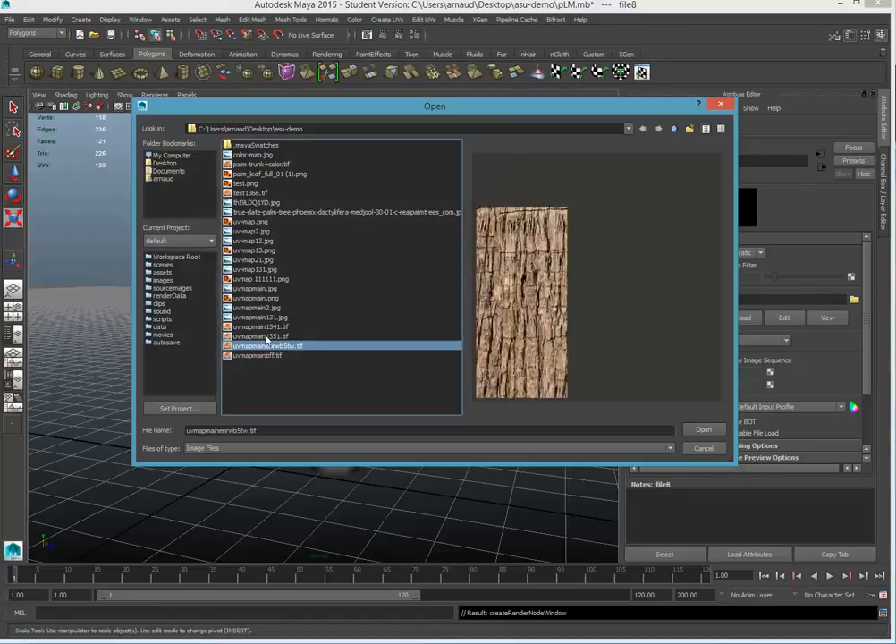
pyautogui.click(266, 336)
pyautogui.click(262, 326)
pyautogui.click(260, 316)
pyautogui.click(259, 308)
pyautogui.click(257, 298)
pyautogui.click(257, 261)
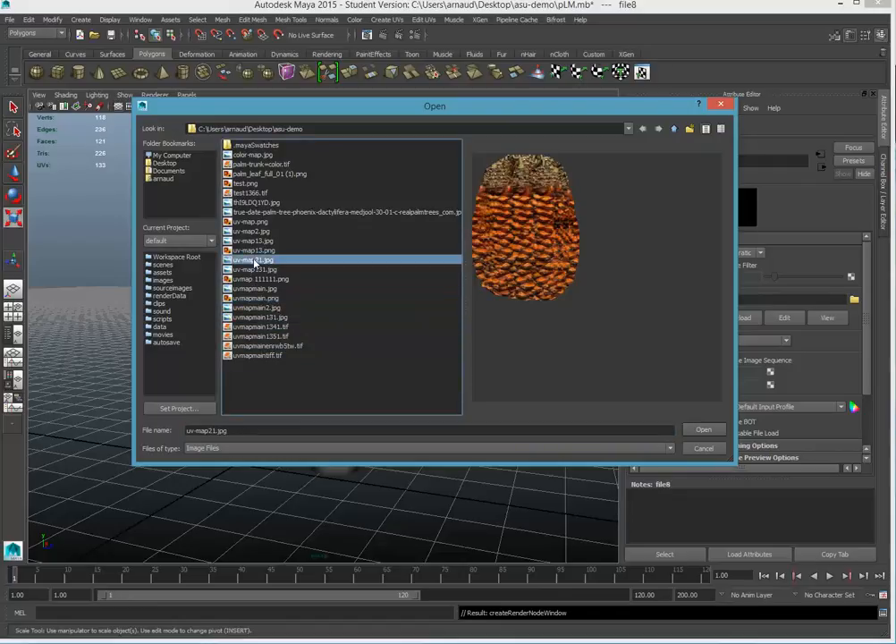
pyautogui.click(253, 221)
pyautogui.click(252, 193)
pyautogui.click(250, 184)
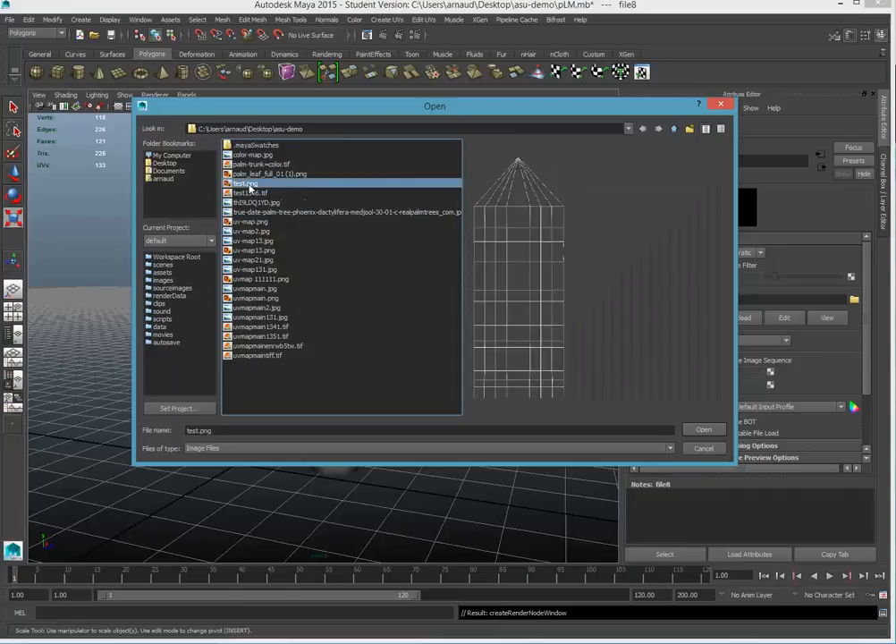
pyautogui.click(250, 175)
pyautogui.click(252, 165)
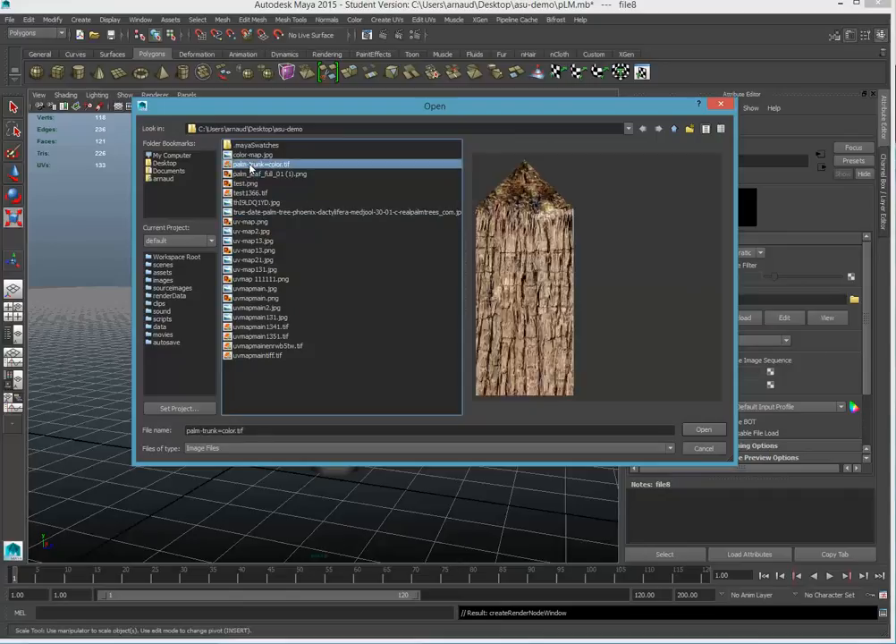
pyautogui.click(704, 431)
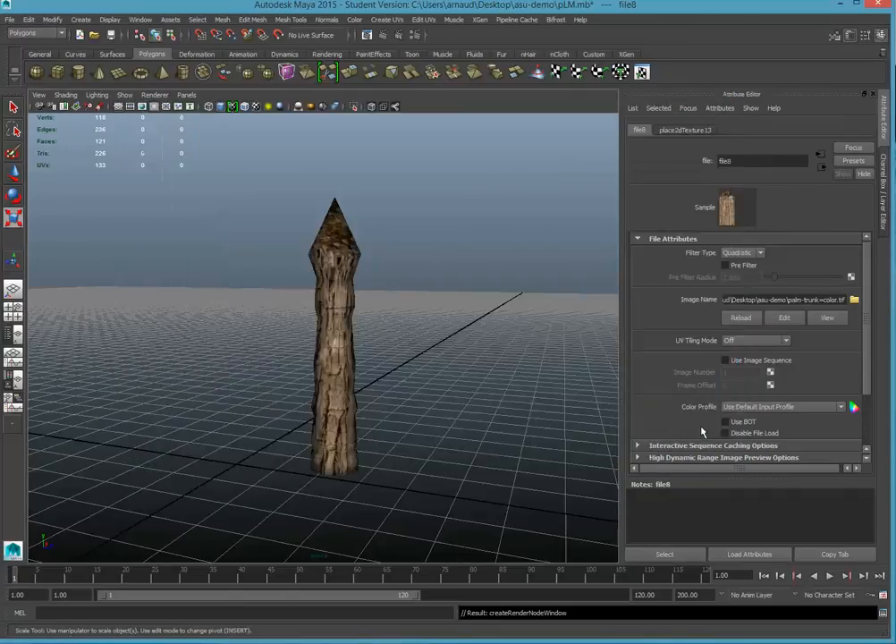
# Flare the base of the trunk by scaling its lowest ring of vertices outward, and return to object mode.
pyautogui.scroll(-3, 465, 389)
pyautogui.keyDown('alt'); pyautogui.moveTo(407, 381); pyautogui.dragTo(408, 287); pyautogui.keyUp('alt')
pyautogui.press('r')
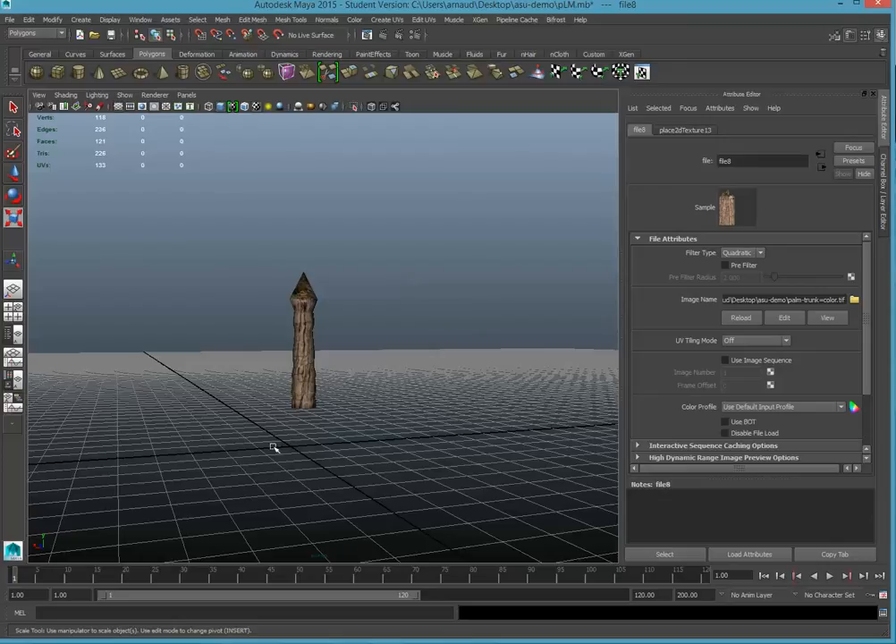
pyautogui.click(305, 381)
pyautogui.rightClick(307, 383)
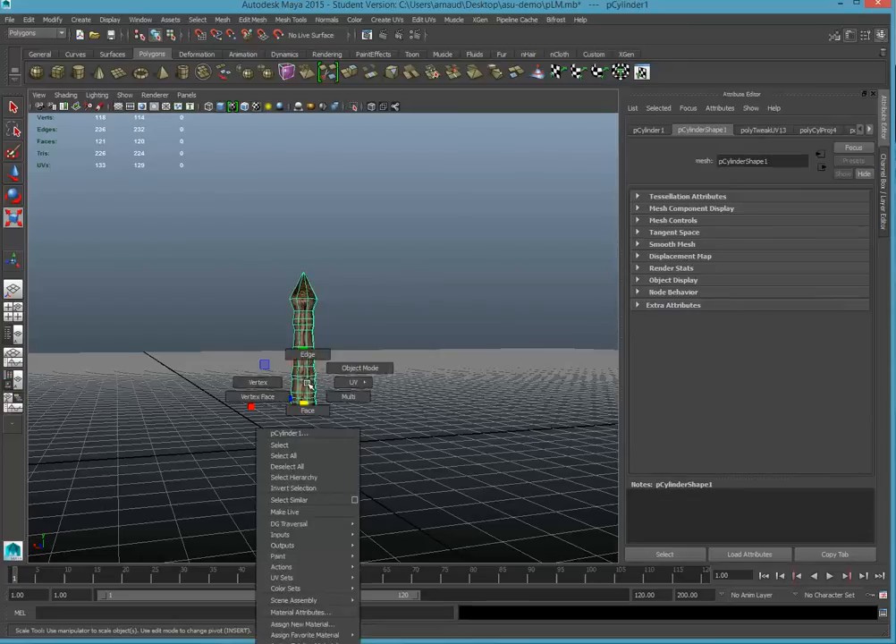
pyautogui.click(257, 382)
pyautogui.moveTo(353, 443); pyautogui.dragTo(315, 406)
pyautogui.click(357, 379)
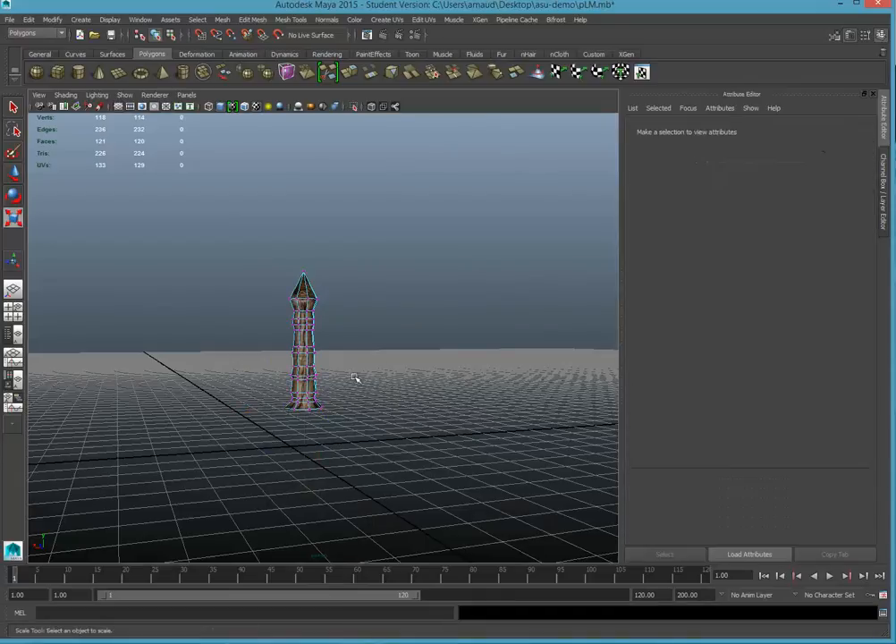
pyautogui.rightClick(296, 363)
pyautogui.click(340, 338)
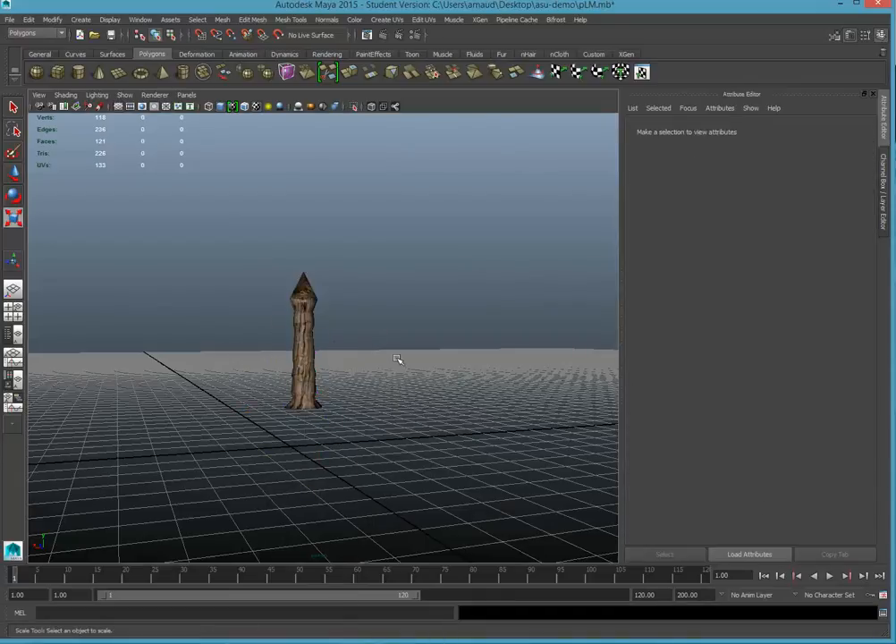